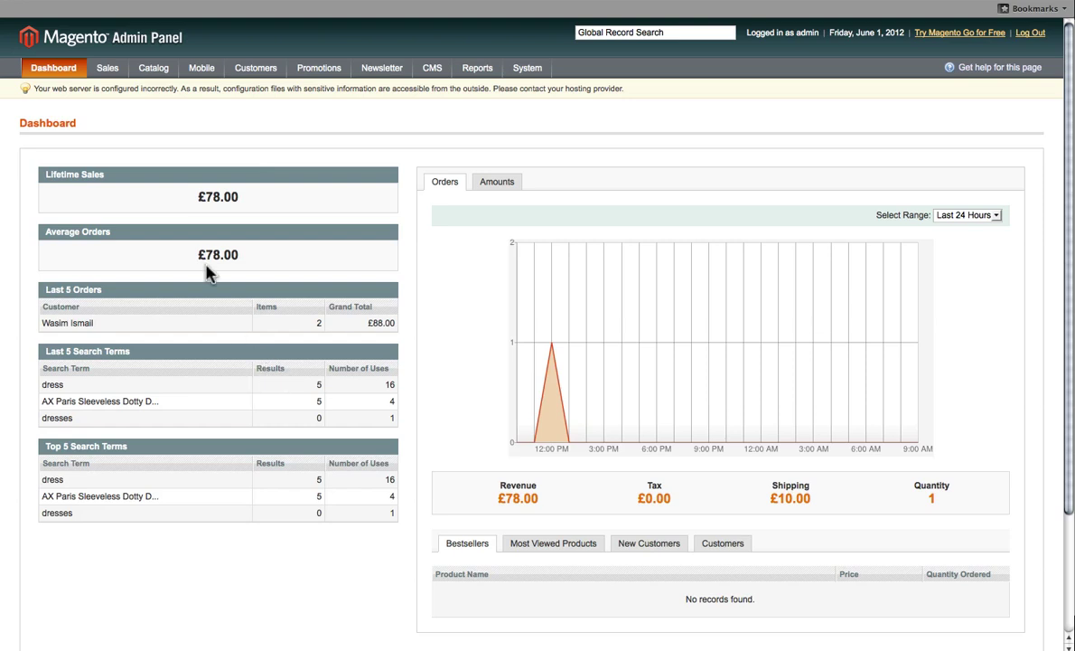
- Open the product management list and start adding a new product
mouse_move(149, 72)
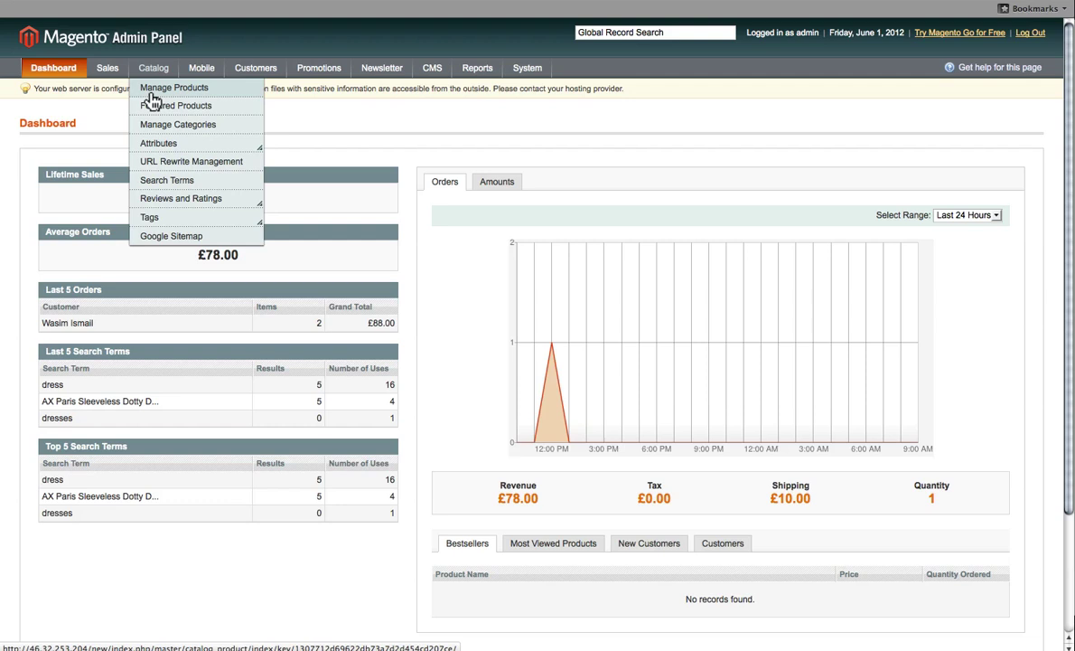
left_click(150, 93)
scroll(244, 312, "down", 1)
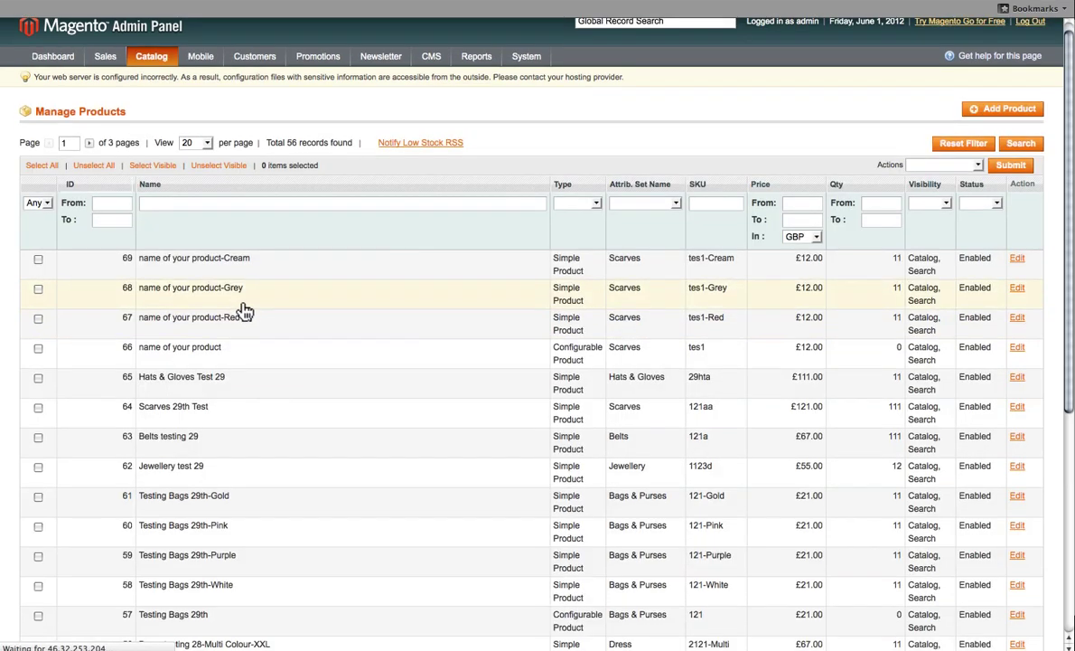
scroll(244, 312, "down", 3)
scroll(312, 319, "up", 4)
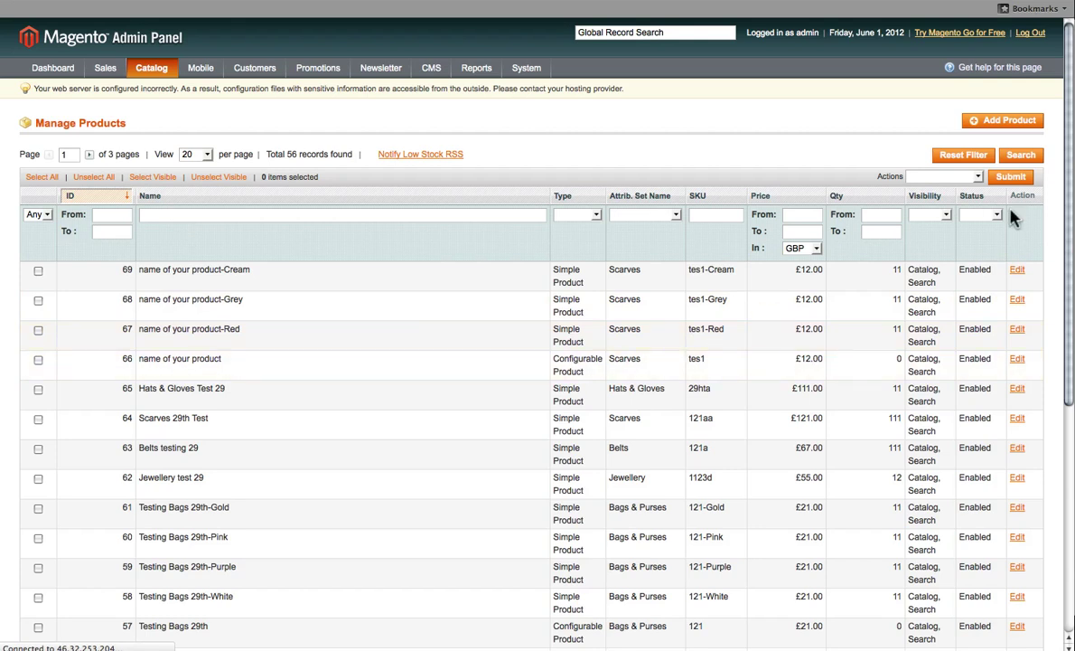
left_click(196, 214)
left_click(1000, 122)
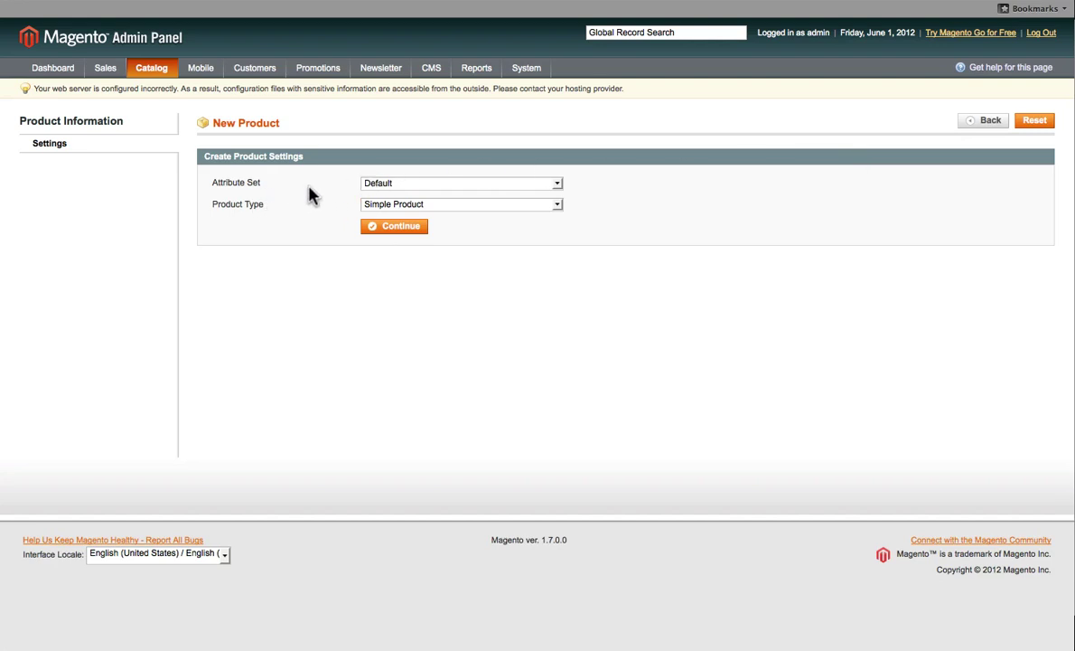
- Set the new product's attribute set to Dress and its type to Configurable Product, and continue
left_click(414, 184)
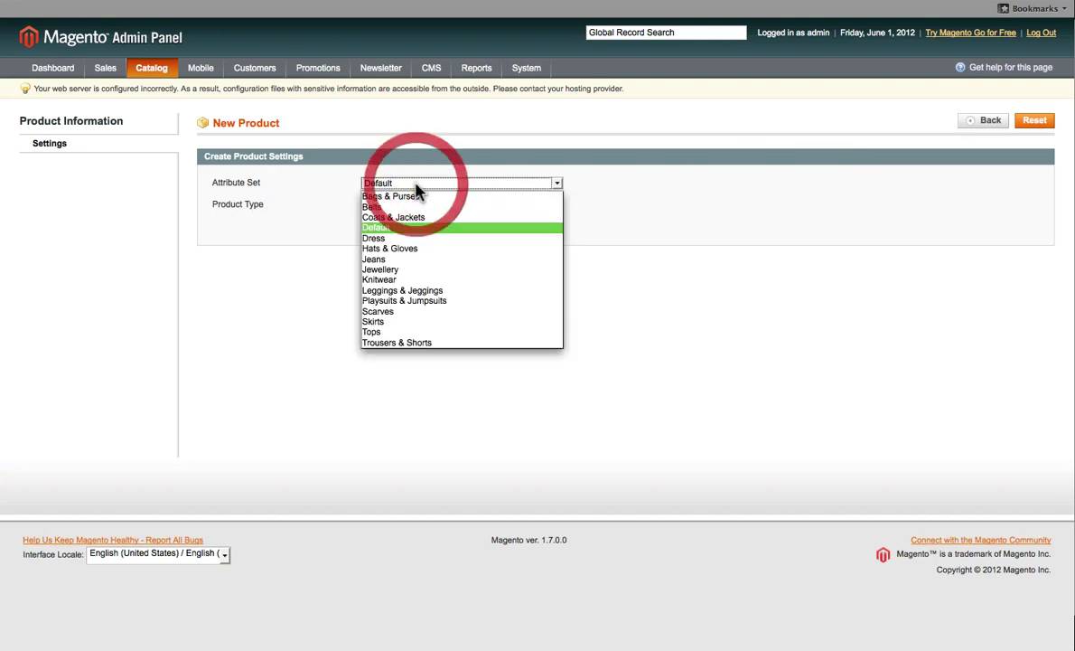
left_click(397, 238)
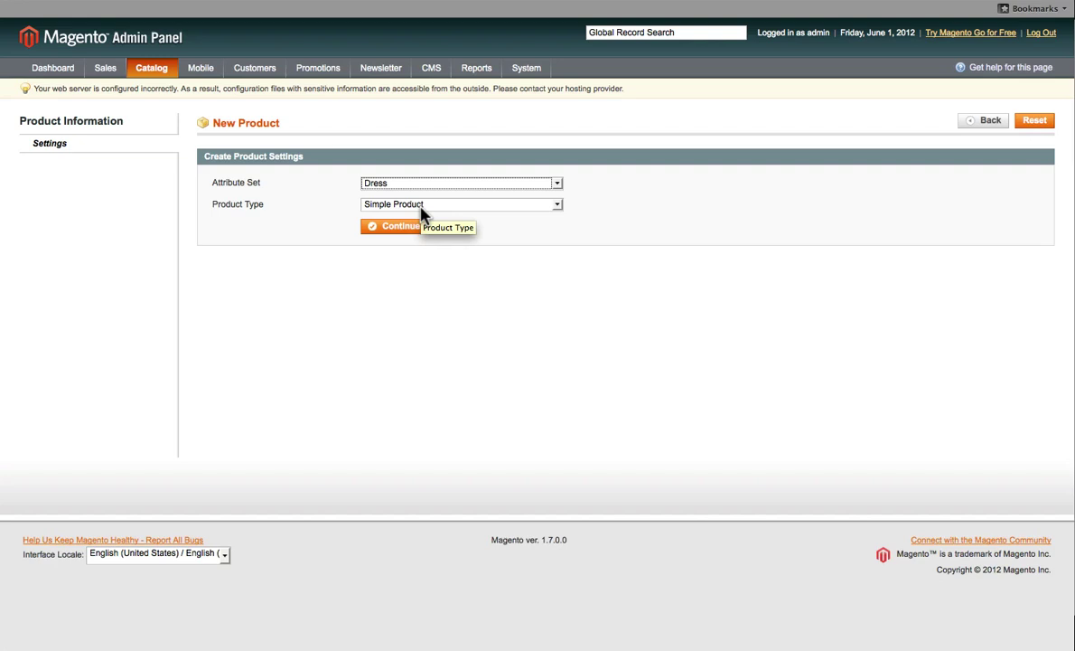
left_click(421, 206)
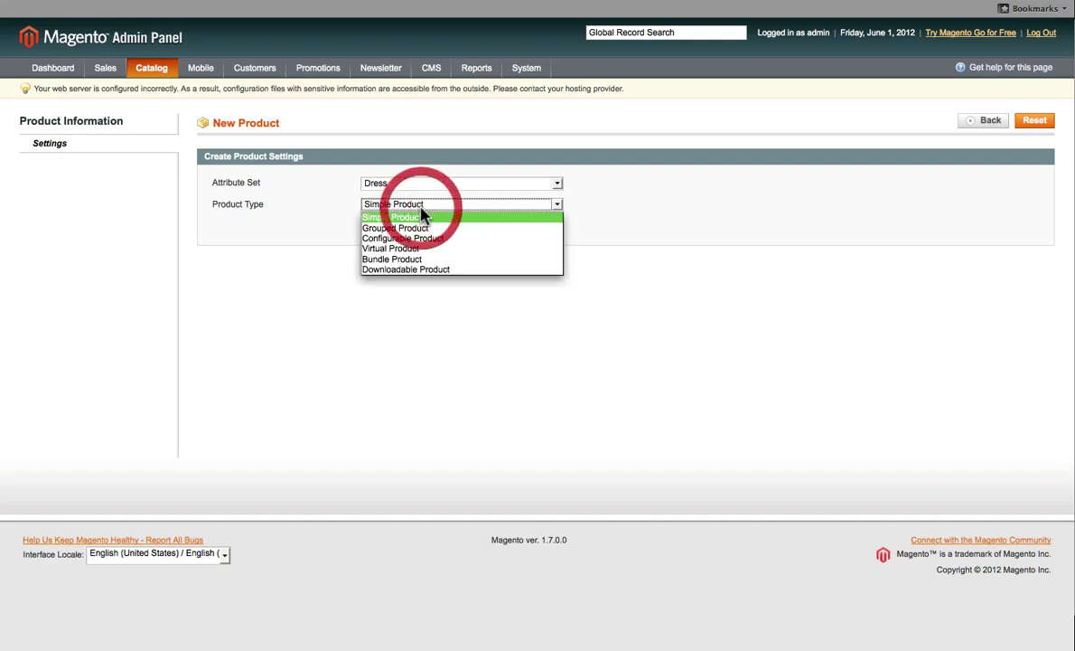
left_click(311, 215)
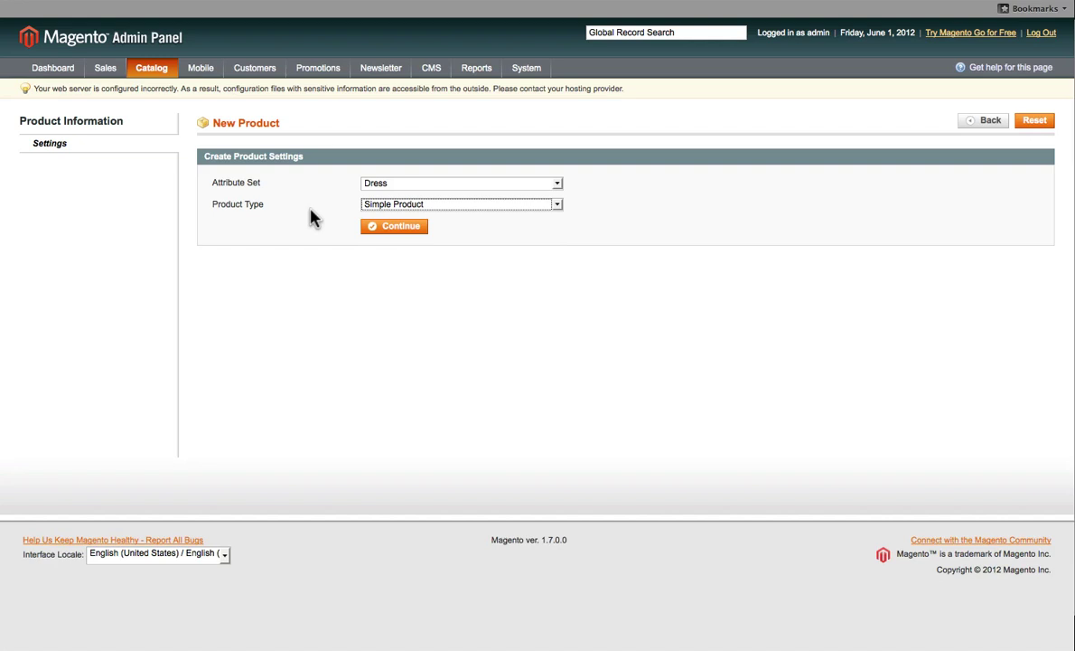
left_click(388, 208)
left_click(391, 240)
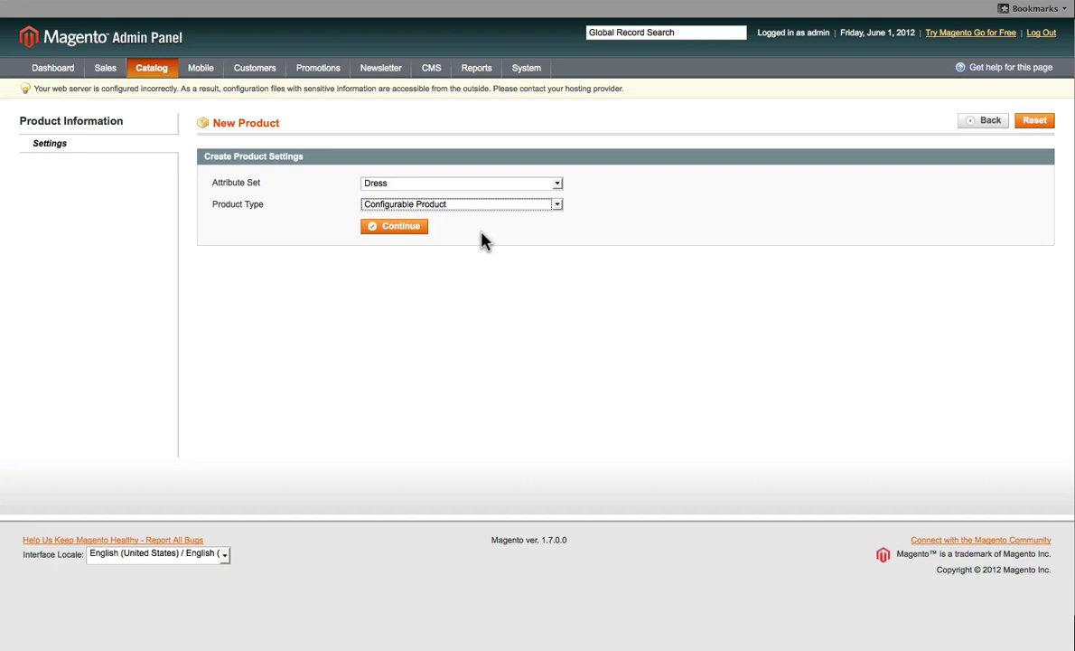
left_click(406, 233)
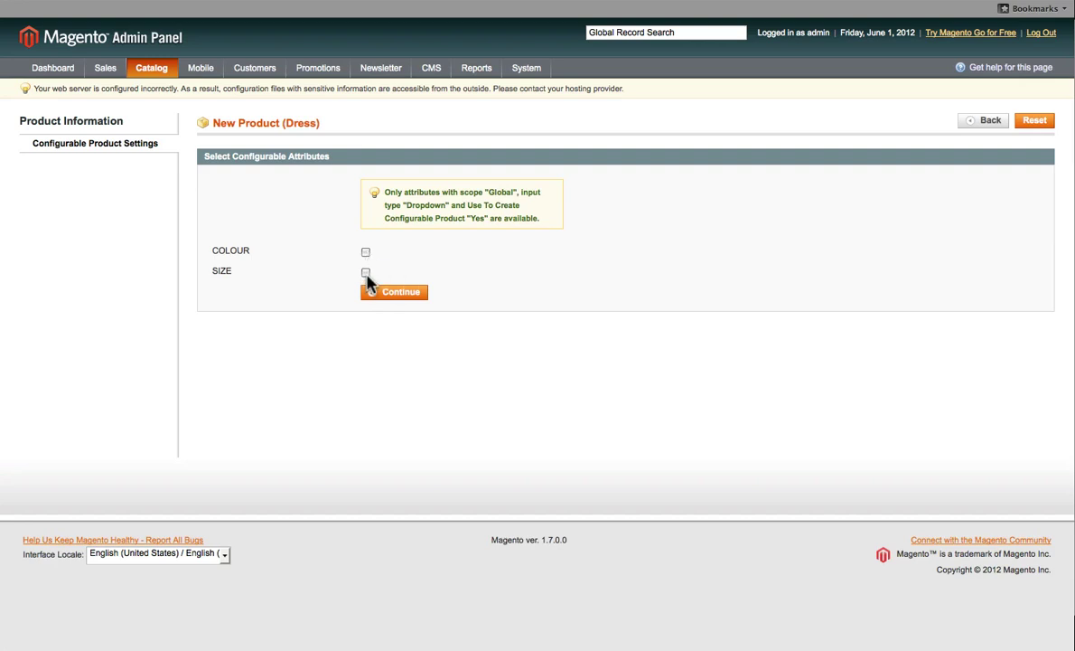
- Choose SIZE and COLOUR as the configurable attributes and continue to the product form
left_click(366, 272)
left_click(366, 253)
left_click(389, 302)
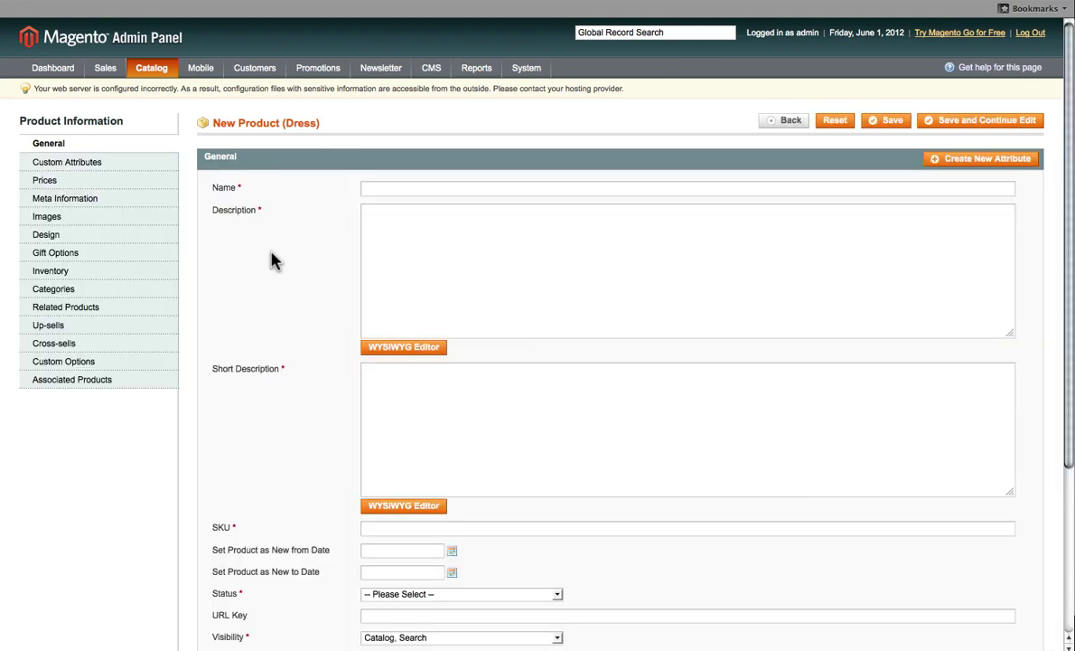
- Name the product "Testing 1st June"
left_click(496, 189)
type("Testing 1sr")
key("BackSpace")
key("BackSpace")
key("BackSpace")
type("st June")
- Fill the description with "Testing description 1st june." repeated six times, and the short description with the same sentence once
left_click(478, 261)
type("Testing")
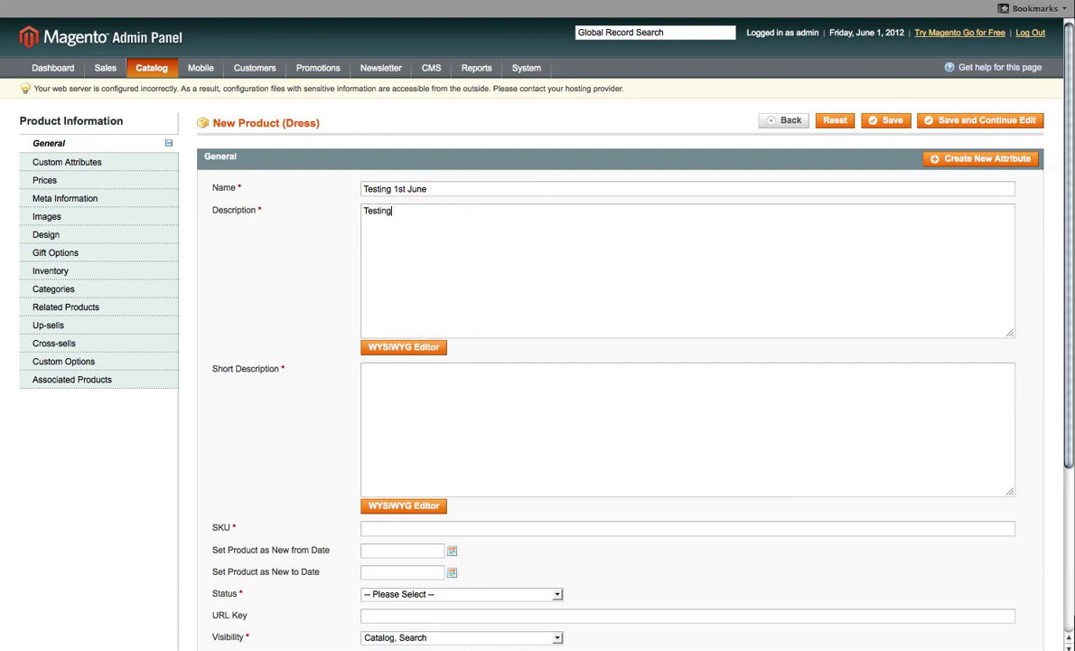
type(" description 1st june.")
key("super+a")
key("super+c")
left_click(571, 233)
key("super+v")
key("super+v")
key("super+v")
key("super+v")
key("super+v")
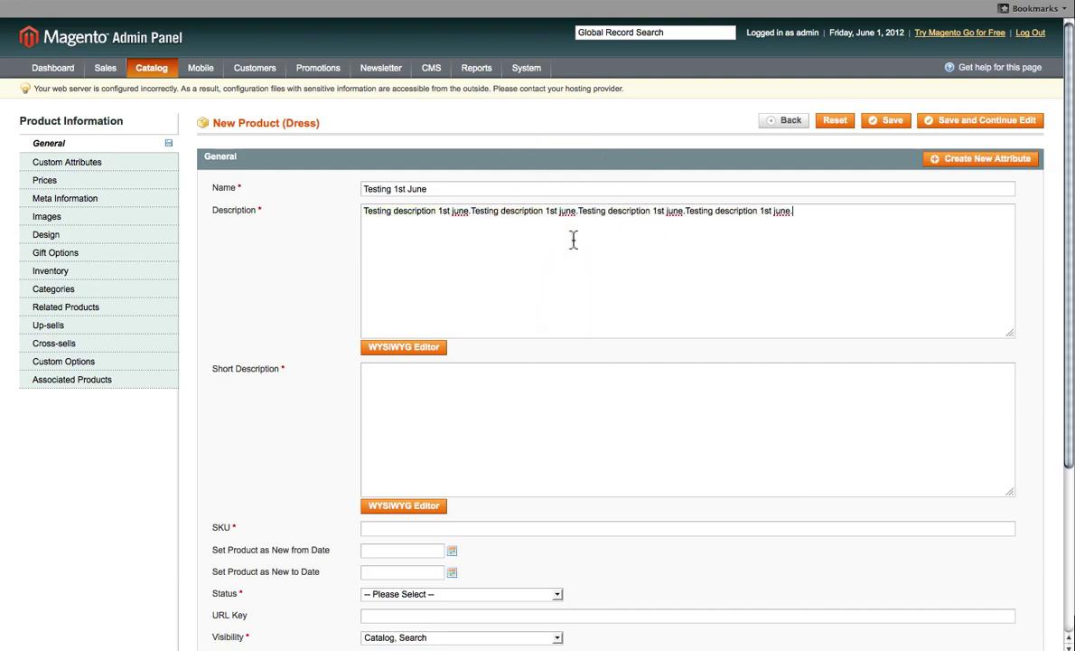
left_click(399, 413)
key("super+v")
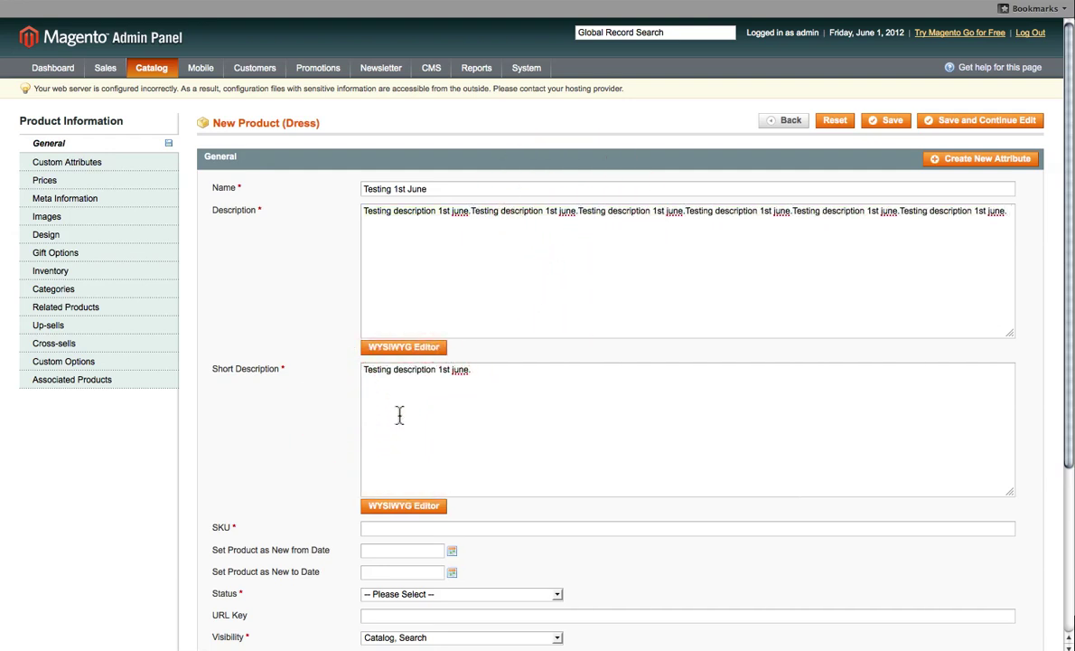
- Set the SKU to Ts1, the status to Enabled and the visibility to Catalog, Search
scroll(434, 411, "down", 2)
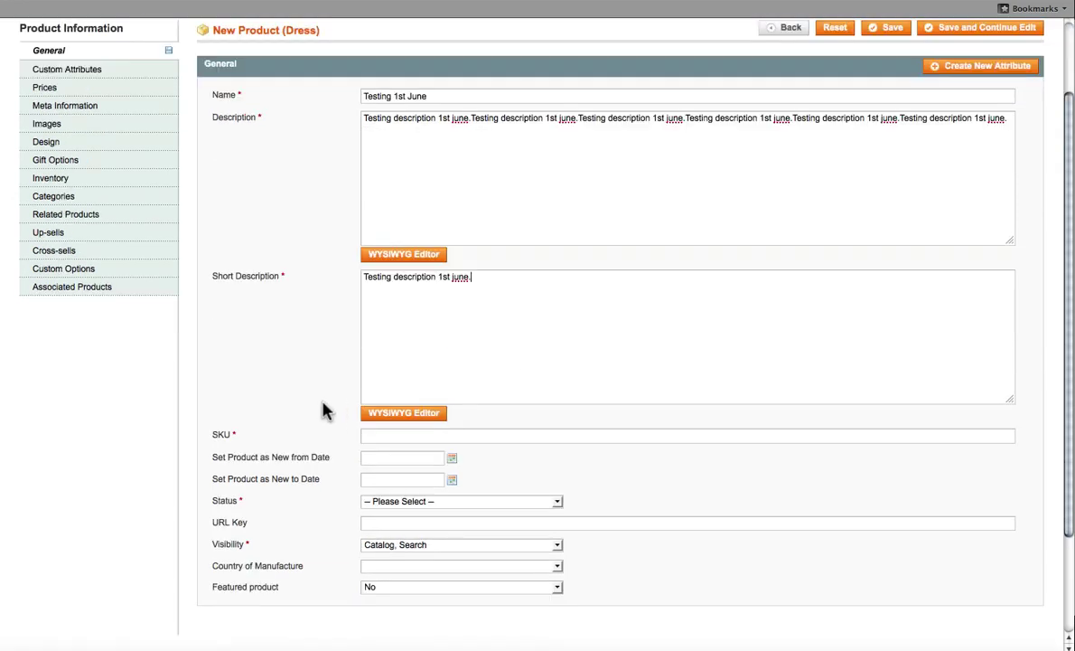
left_click(425, 438)
type("Ts1")
scroll(404, 486, "down", 1)
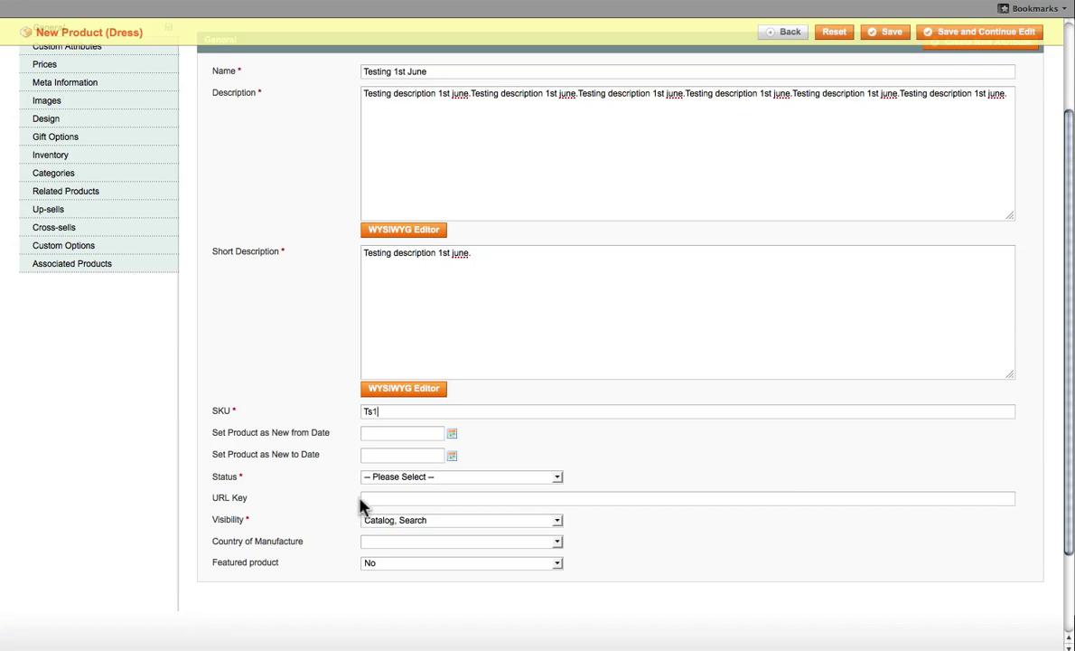
left_click(411, 476)
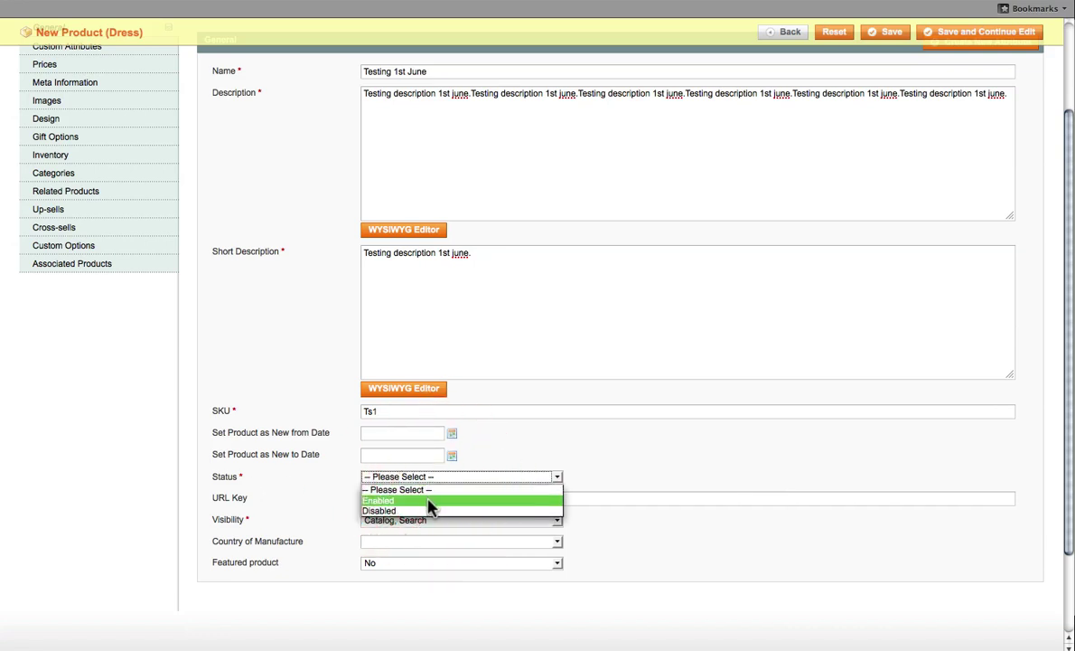
left_click(429, 501)
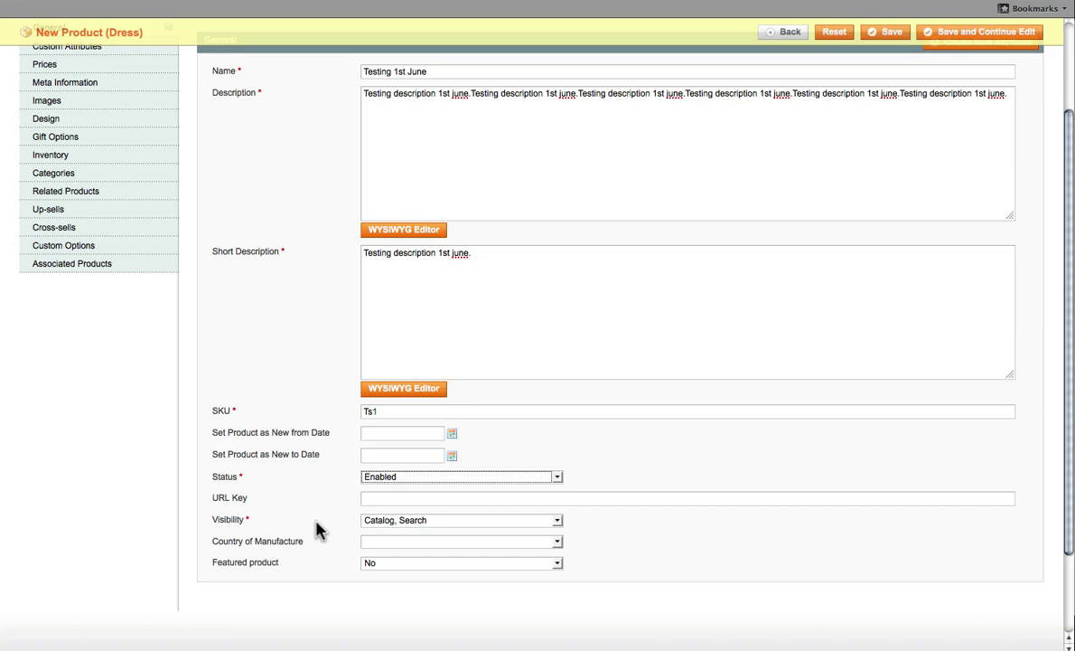
left_click(380, 522)
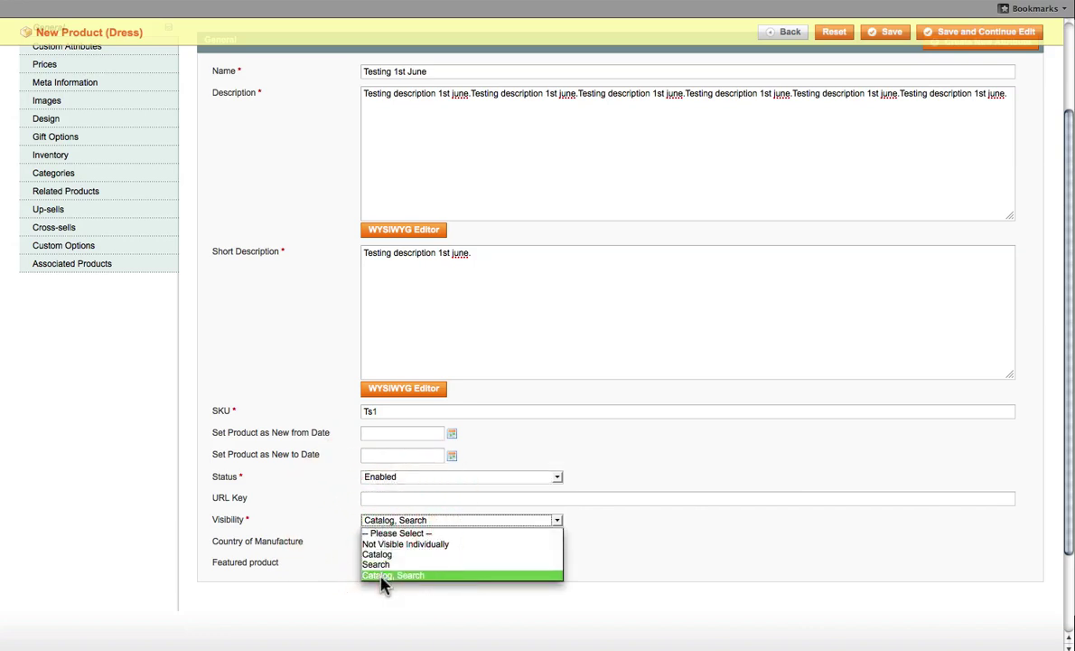
mouse_move(380, 584)
left_mouse_down()
mouse_move(387, 557)
mouse_move(394, 574)
left_mouse_up()
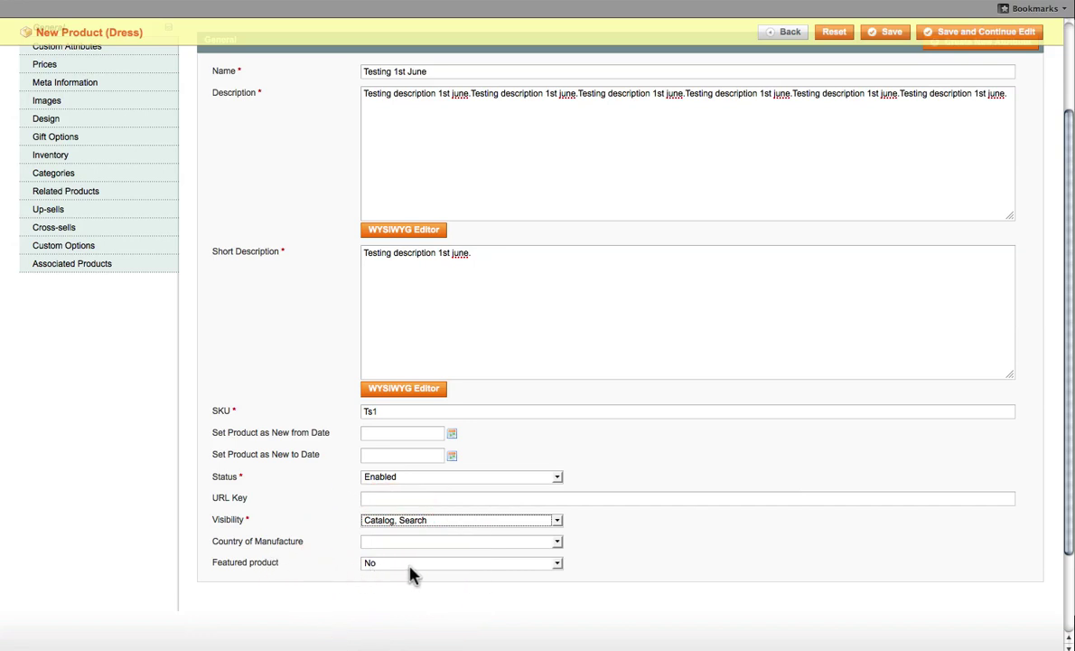
- Try the Featured product option with Yes and set it back to No
left_click(409, 566)
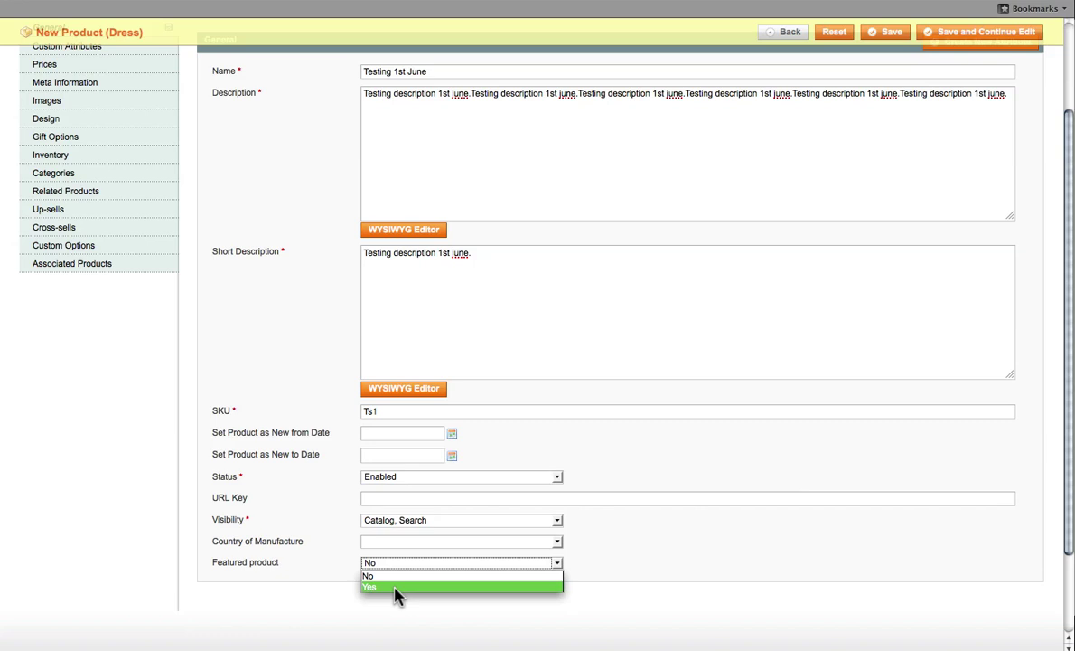
left_click(396, 587)
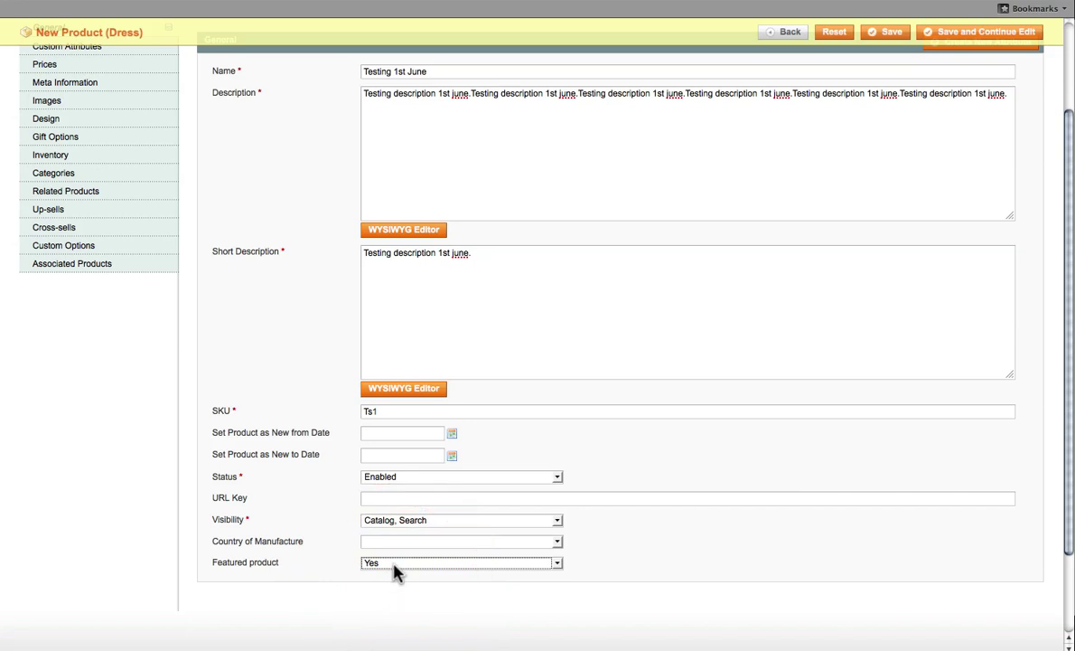
left_click(395, 569)
left_click(388, 576)
- In the custom attributes, set the dress type to Evening and the dress style to Lace
scroll(288, 471, "up", 2)
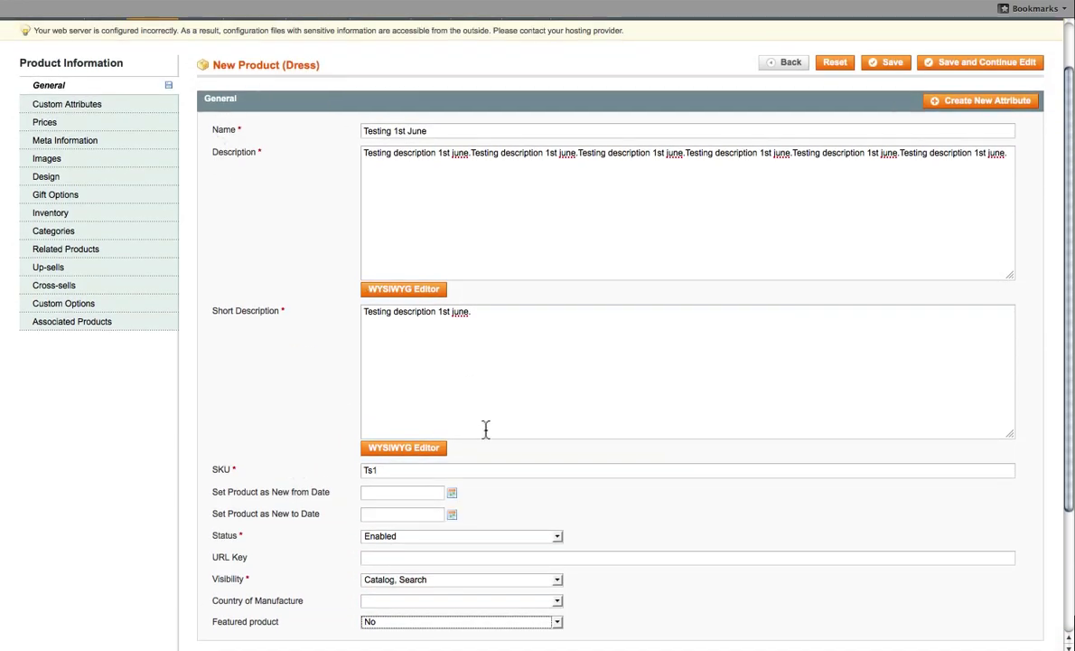
left_click(54, 105)
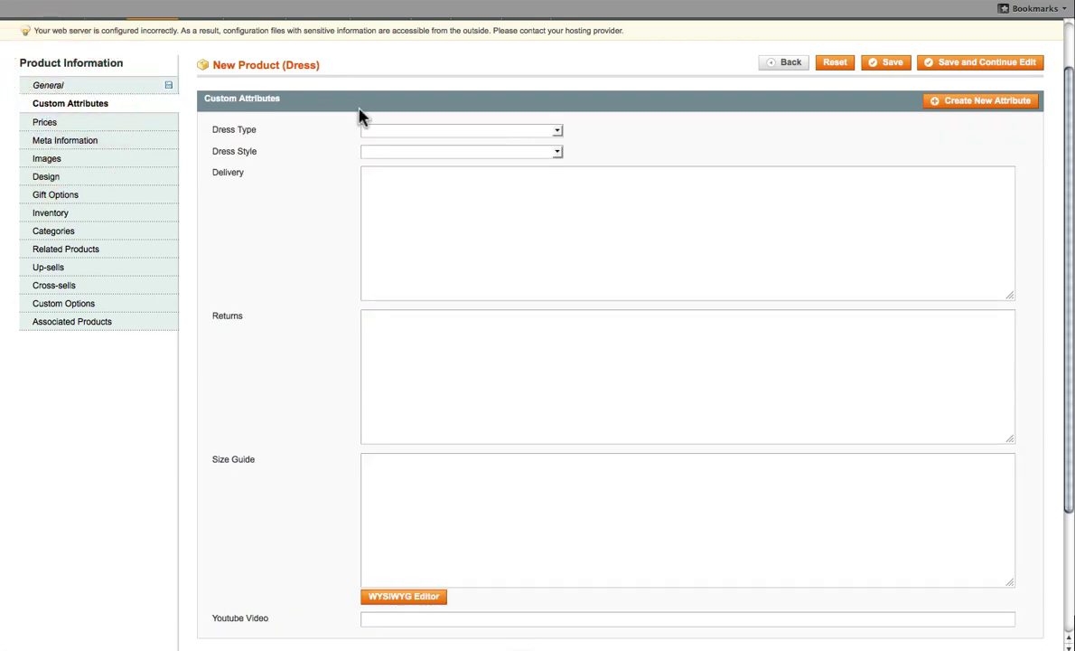
left_click(403, 134)
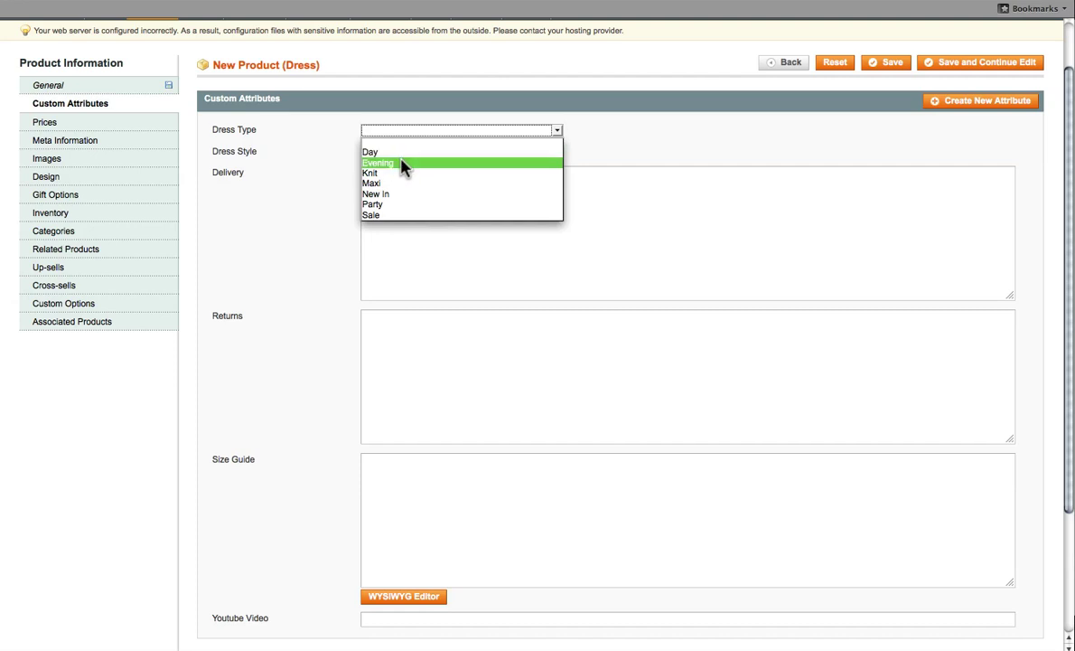
left_click(392, 164)
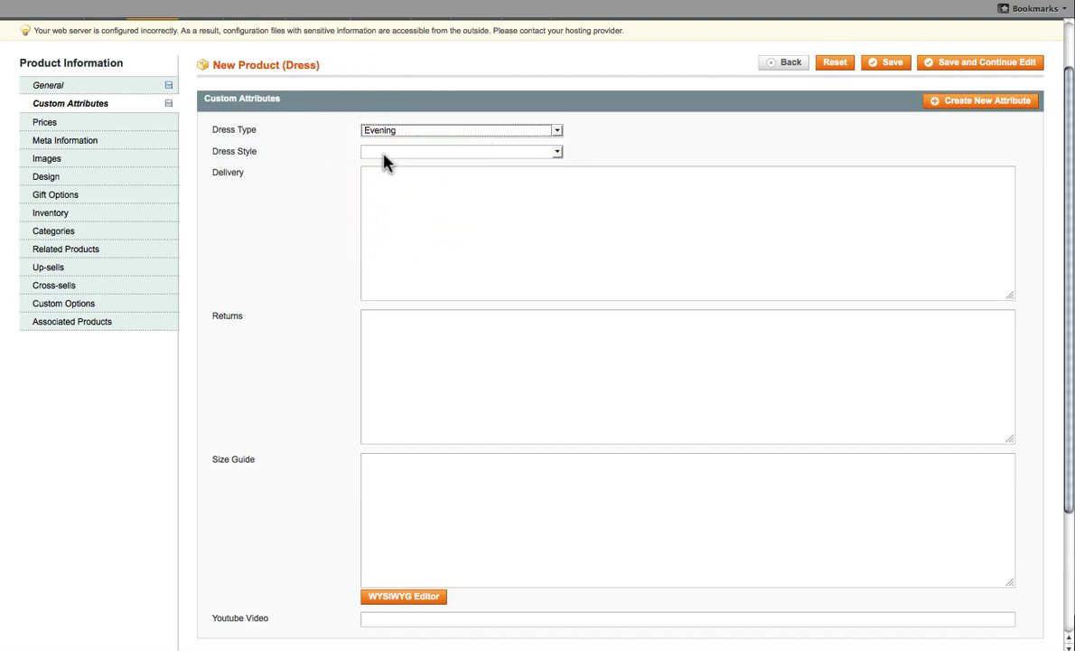
left_click(458, 152)
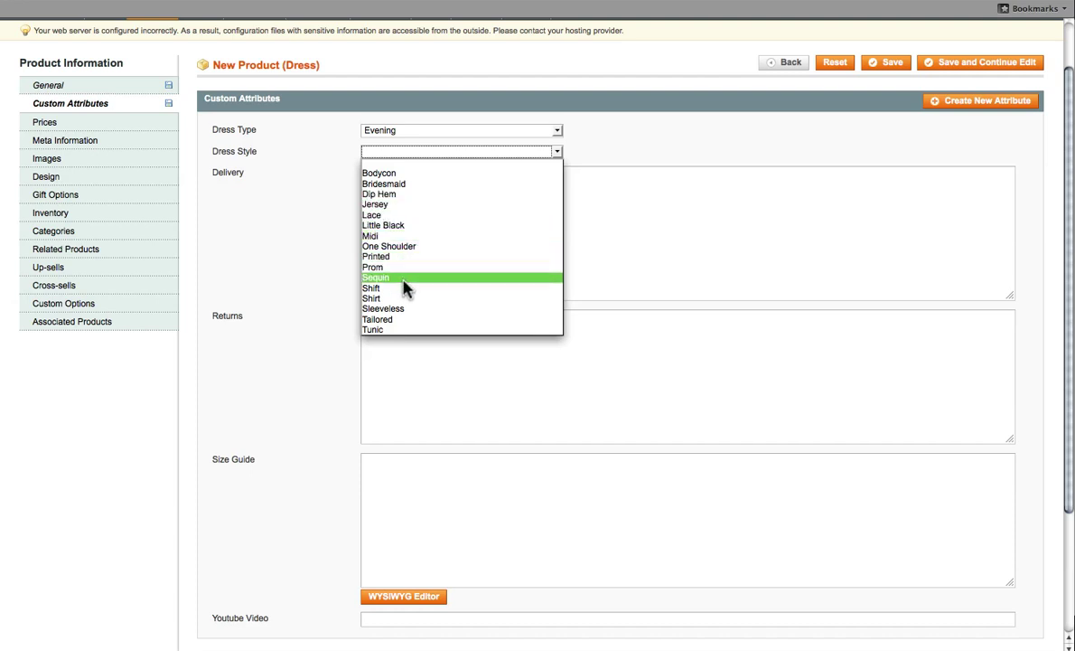
left_click(392, 215)
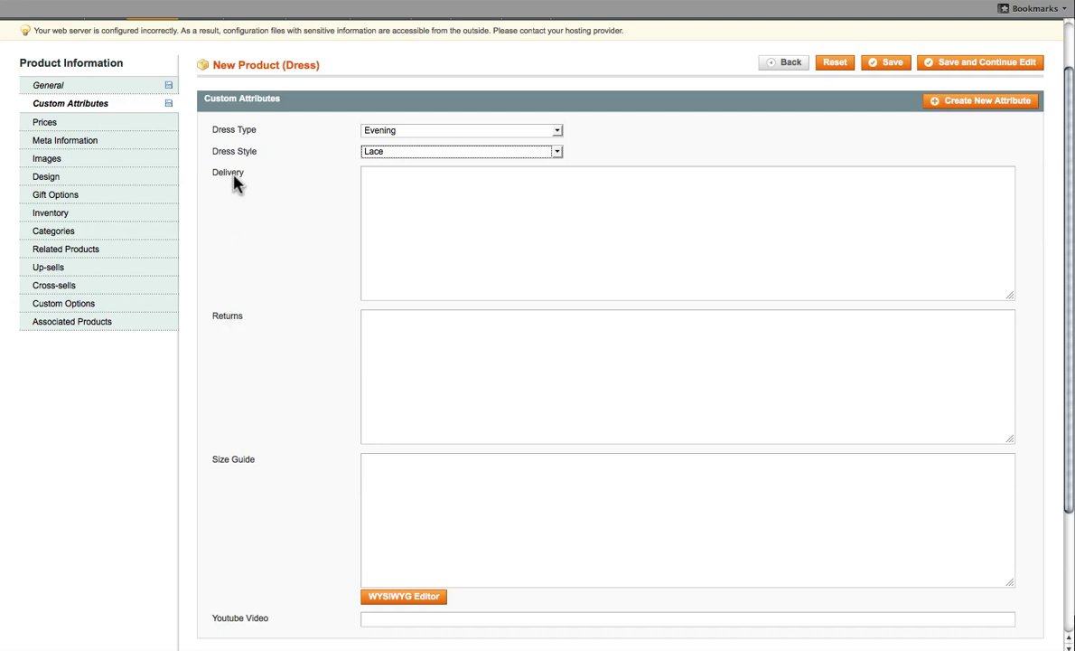
- Enter "Delivery Information for this product" as the delivery text
left_click(421, 184)
type("Deli")
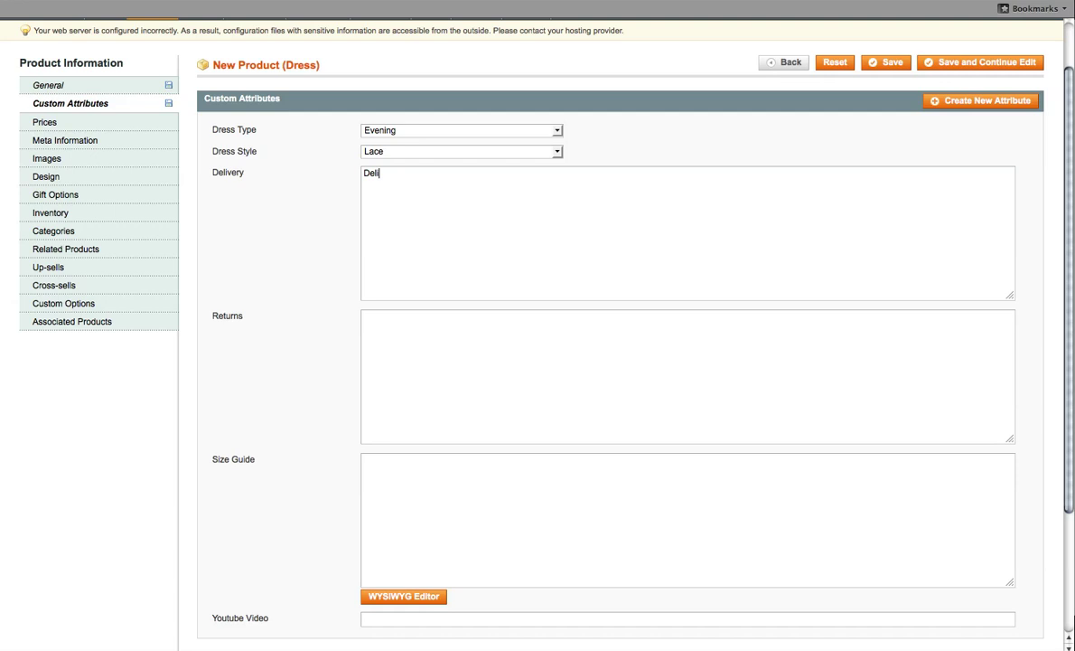
type("very Inf")
key("BackSpace")
type("nformation for this product")
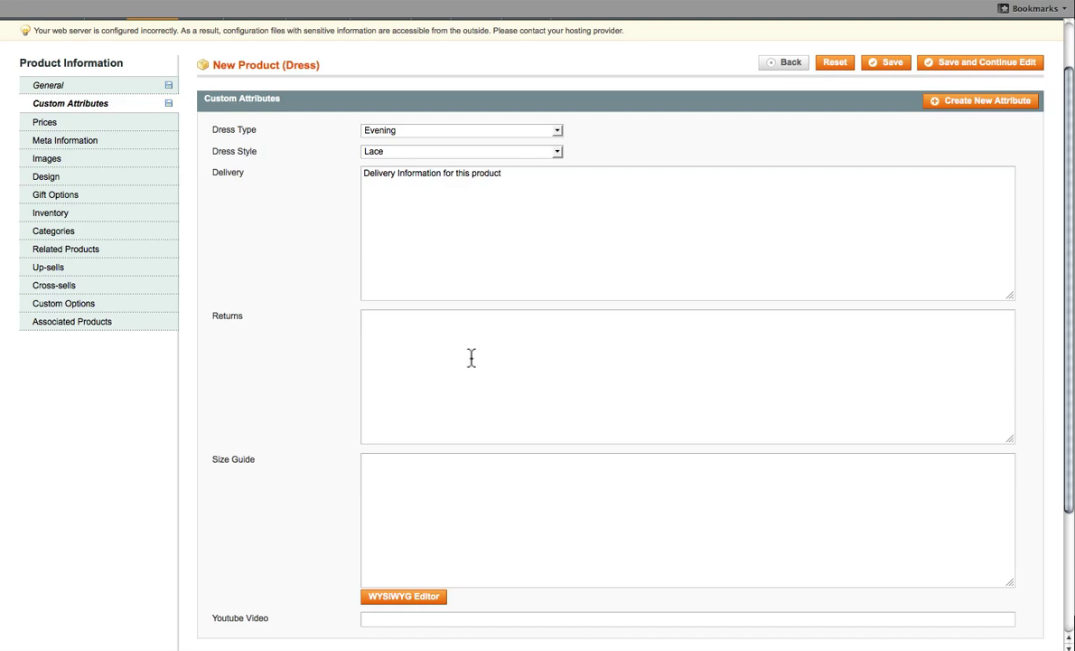
- Enter a returns text giving a 7 Days return
left_click(471, 360)
type("14 Days return")
left_click(365, 318)
type("7")
left_click(460, 318)
- Enter "Size Guide Will go here." as the size guide text, reusing the field's label for its first words
scroll(434, 344, "down", 3)
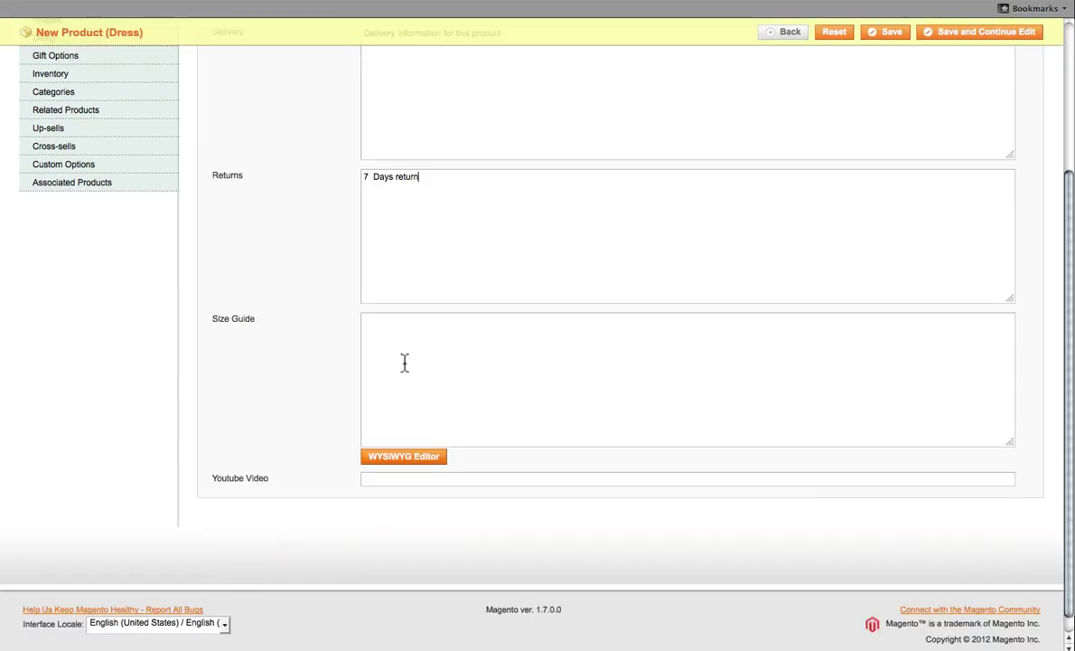
left_click(403, 331)
type("8")
left_click_drag(254, 321, 201, 322)
key("ctrl+c")
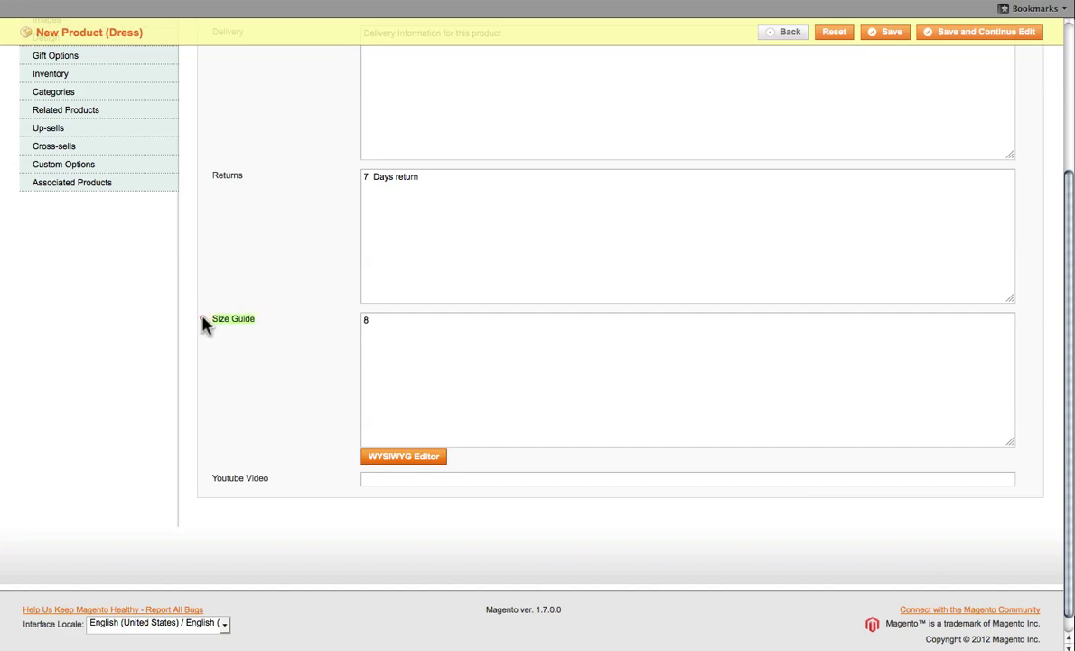
left_click(402, 323)
key("BackSpace")
key("ctrl+v")
type("Wil")
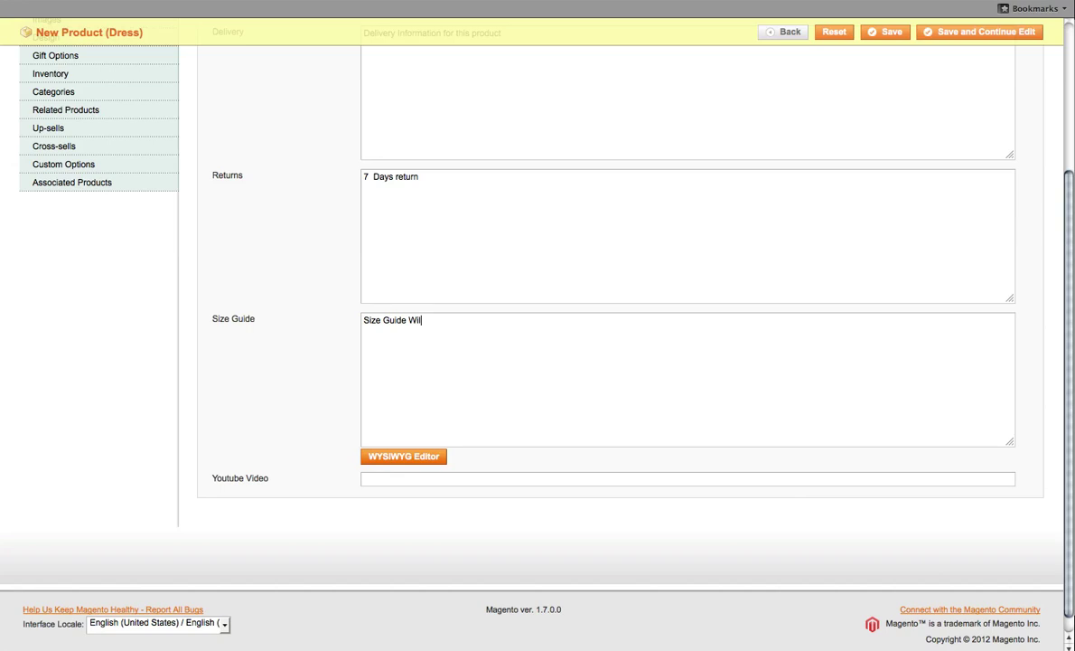
type("l go here.")
- Open the size guide in the WYSIWYG editor and add "Size Guide test" as a second paragraph
left_click(407, 463)
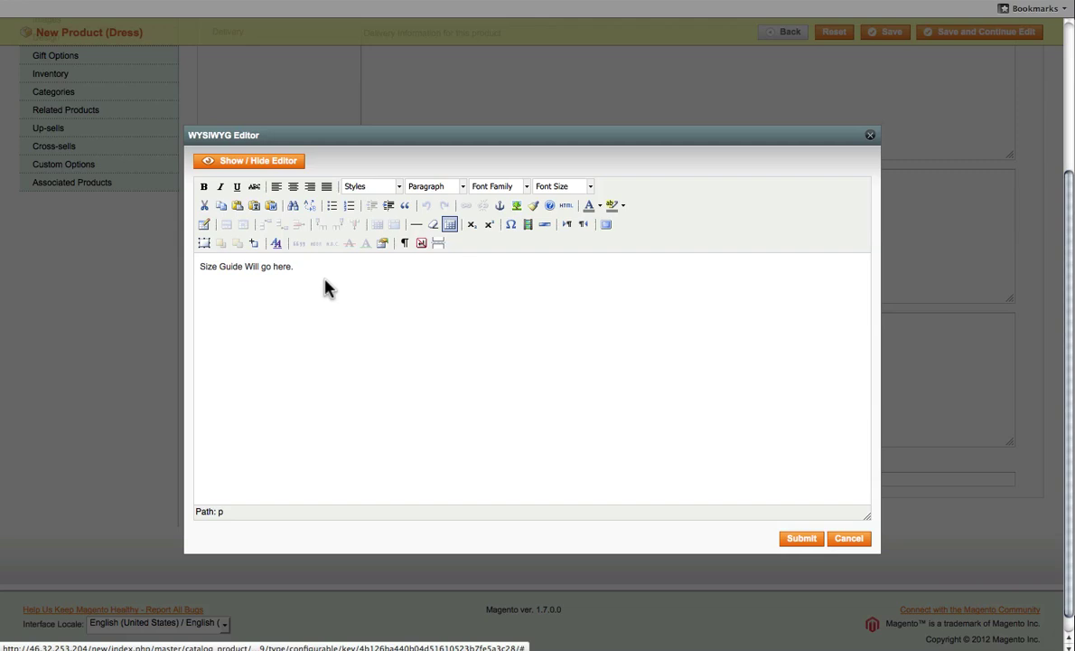
left_click(327, 287)
key("Return")
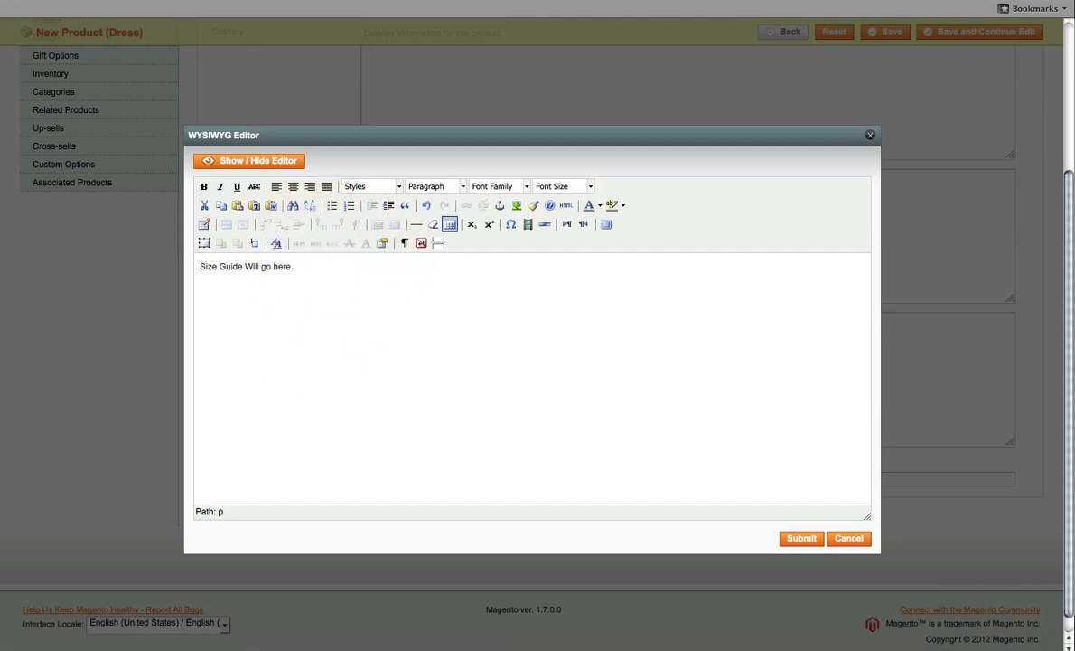
type("Size Guide test")
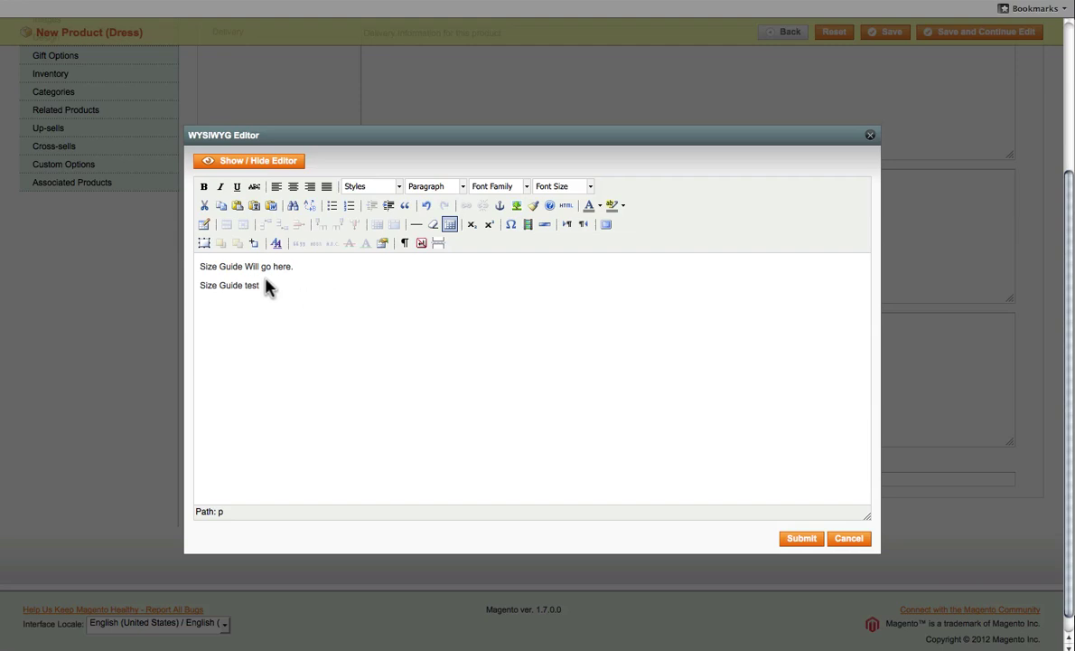
- In the second paragraph, make "test" bold and "Size" italic, and submit the formatted size guide
left_click(248, 287)
double_click(249, 287)
left_click(203, 186)
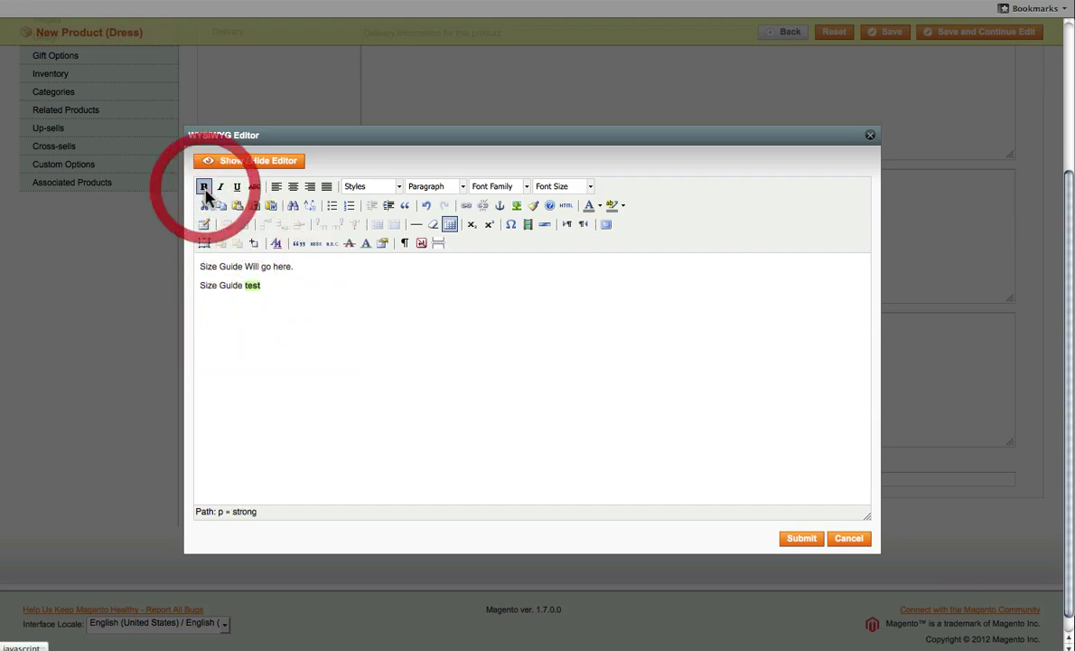
left_click(289, 288)
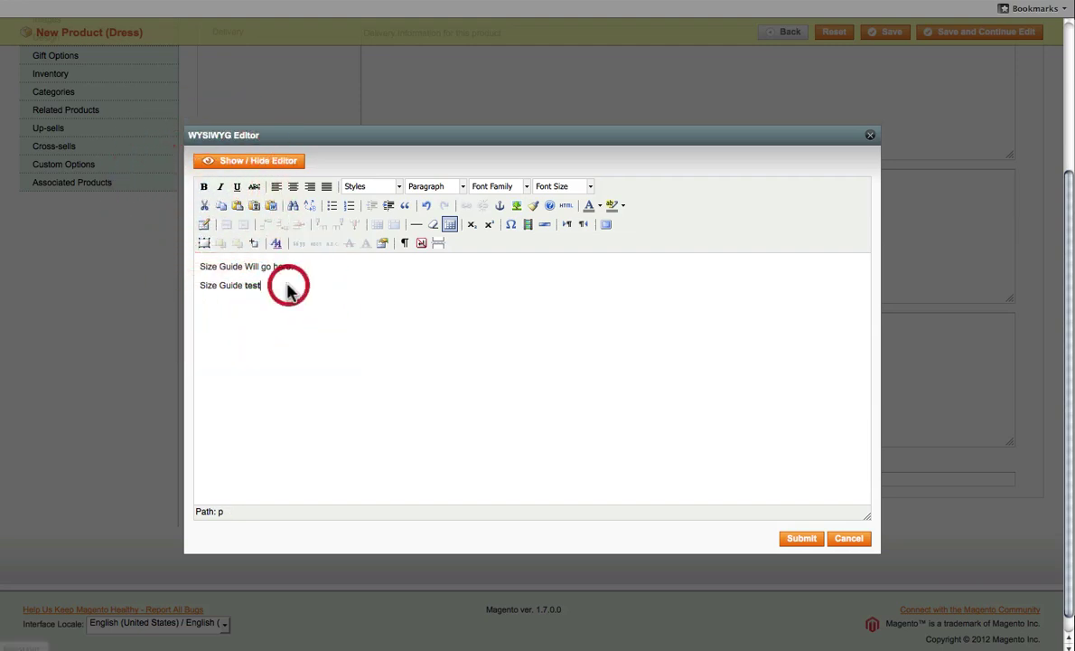
double_click(208, 286)
left_click(219, 186)
left_click(271, 268)
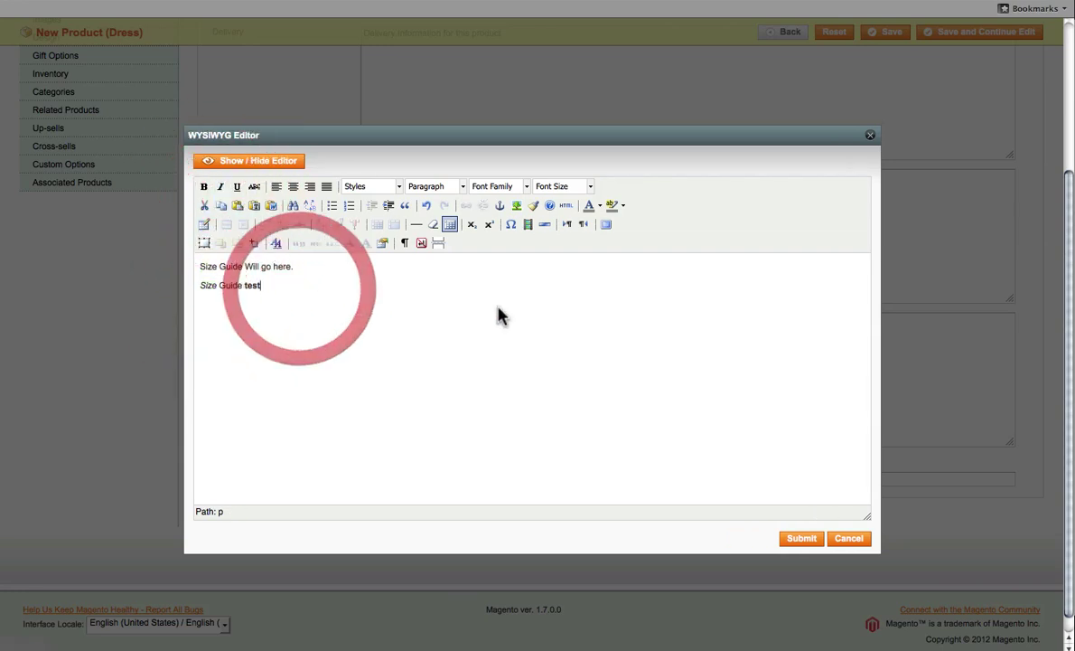
left_click(819, 542)
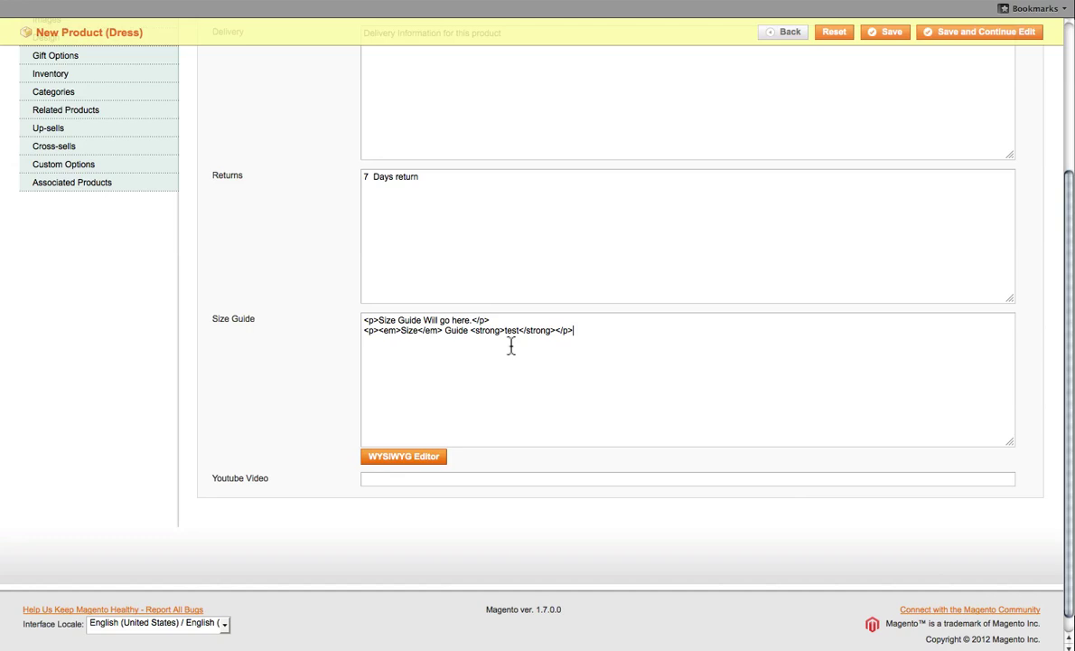
scroll(429, 401, "down", 1)
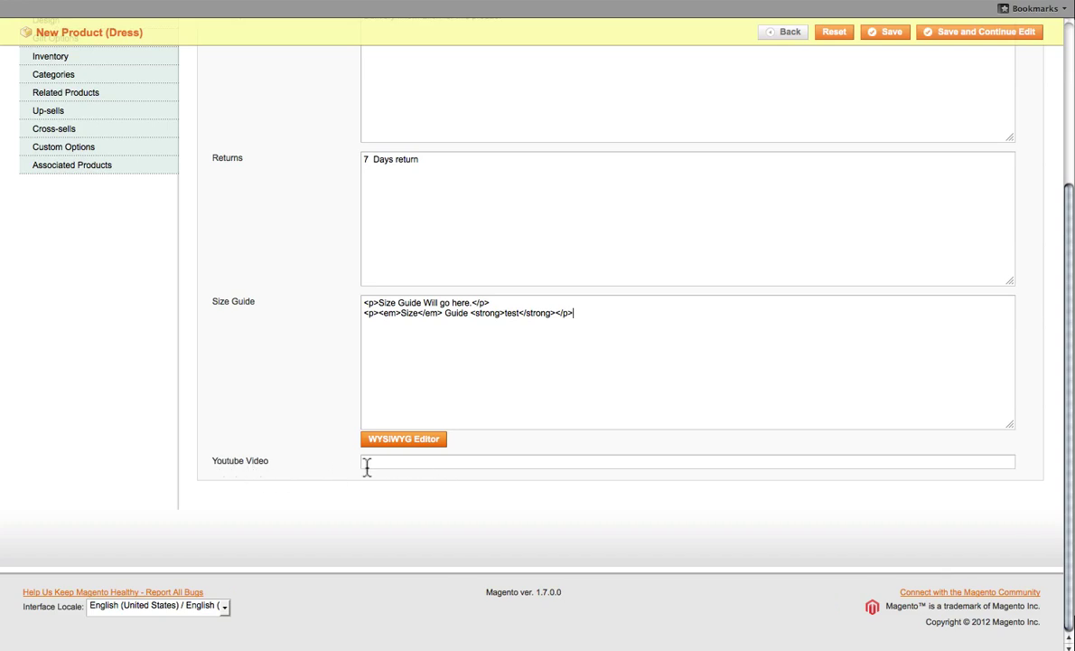
left_click(686, 464)
scroll(397, 462, "up", 1)
scroll(452, 452, "up", 4)
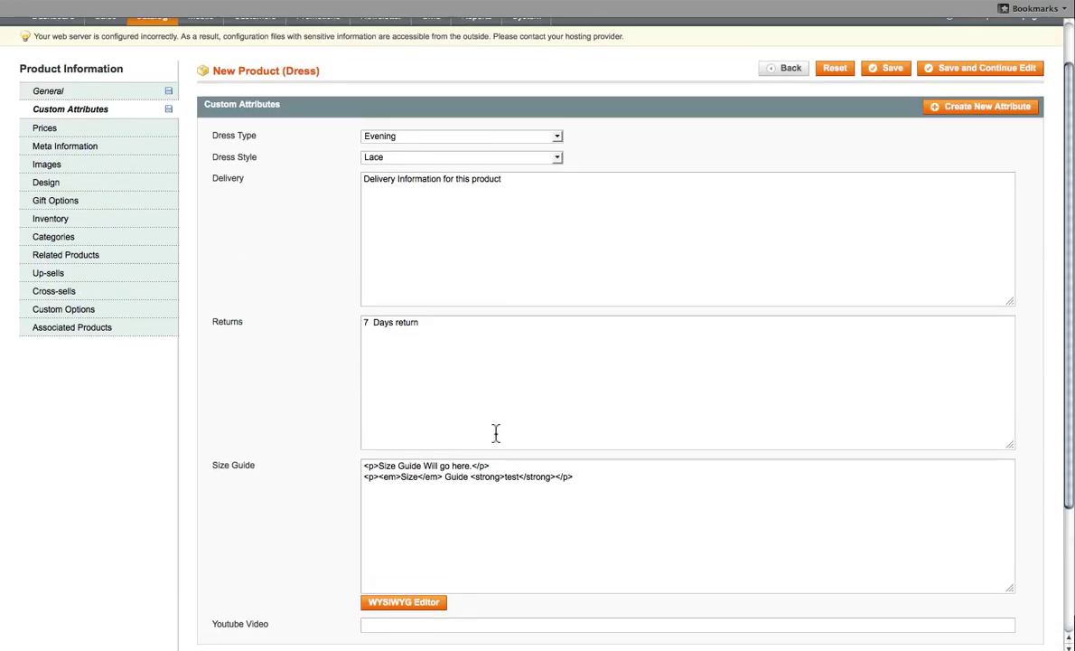
- In the product's price settings, set the price to 50 GBP and the tax class to None
left_click(70, 129)
left_click(395, 153)
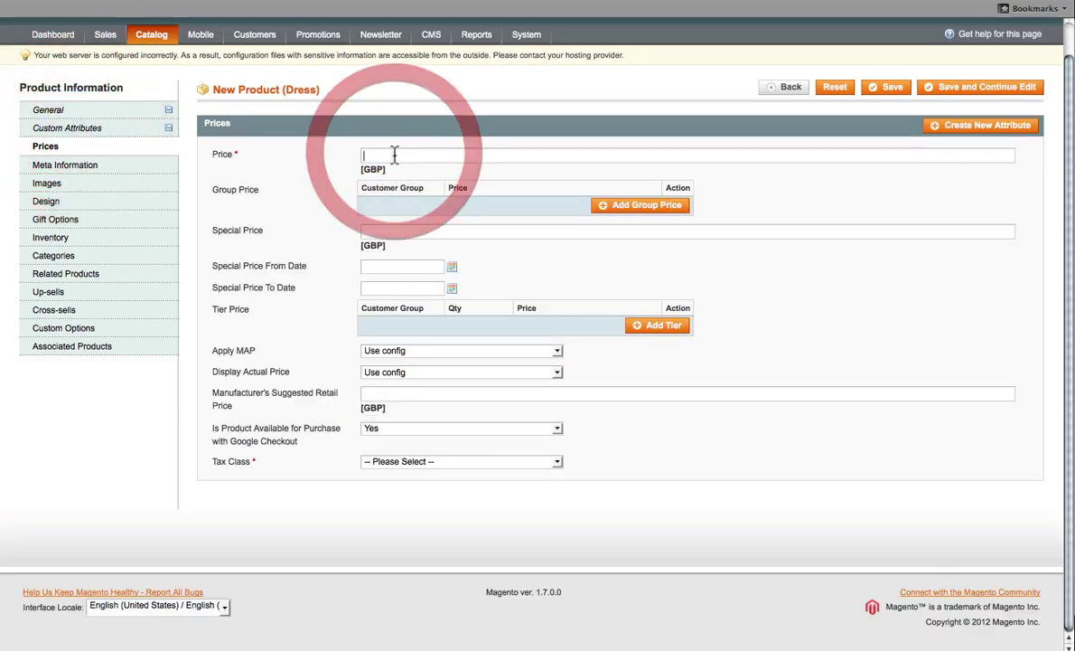
type("50")
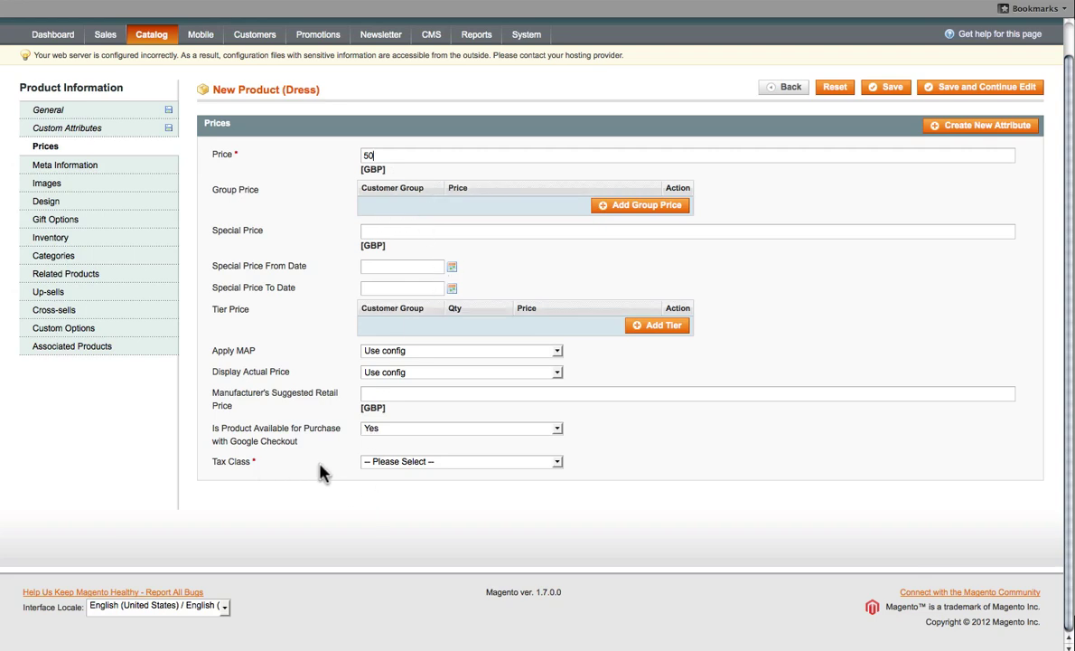
left_click(406, 462)
left_click(394, 487)
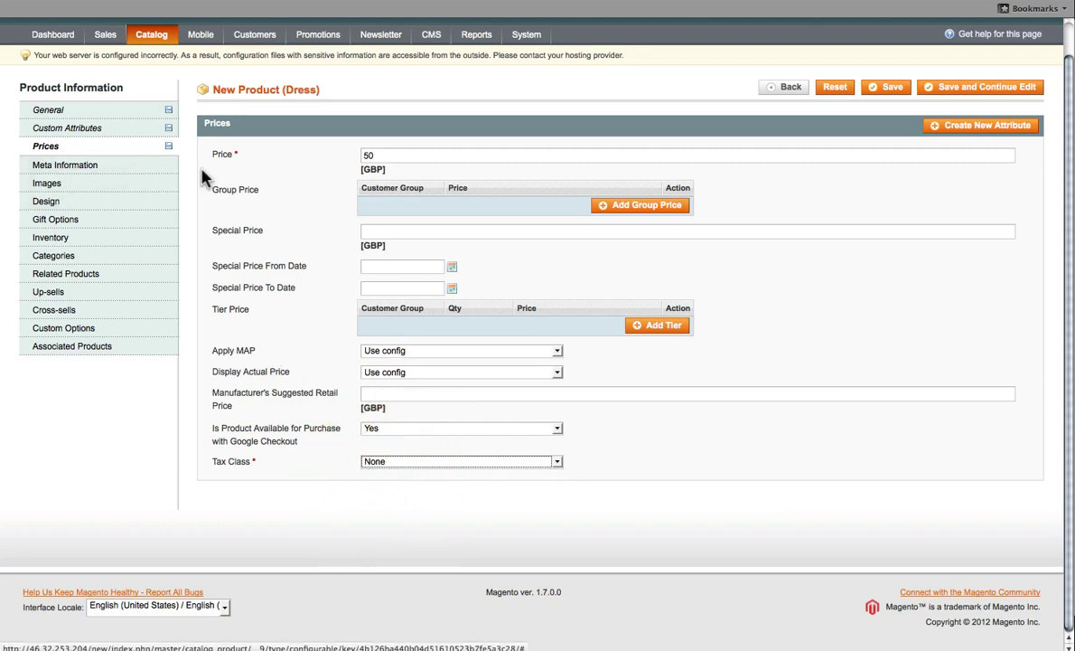
- Set a special price of 25 GBP, valid from 06/1/2012 to 06/29/2012
left_click(374, 234)
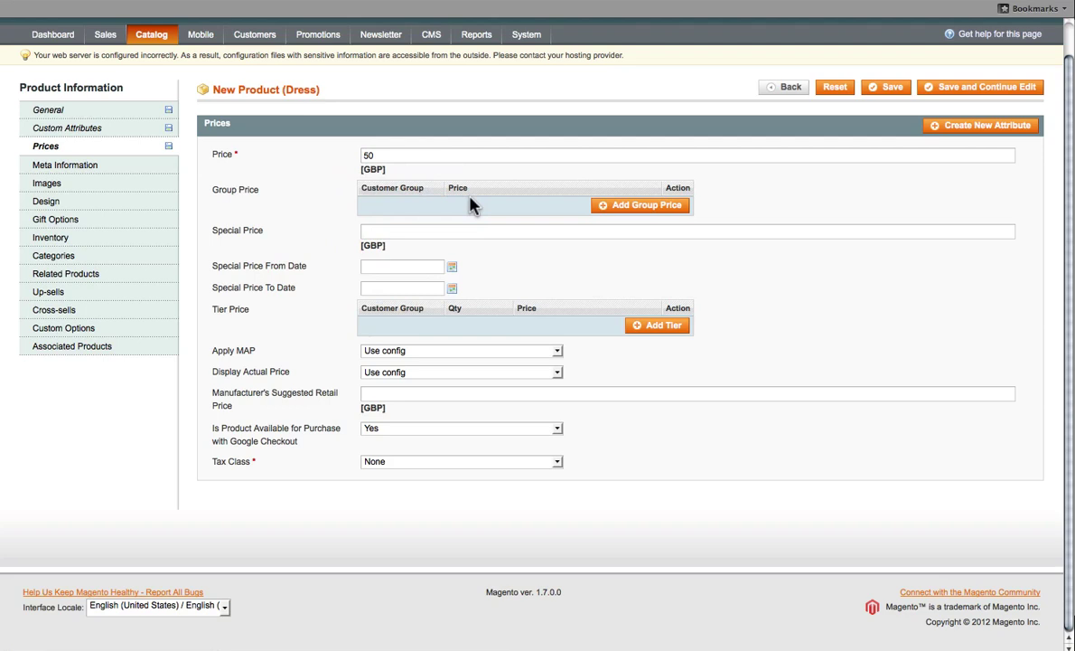
type("25")
left_click(452, 269)
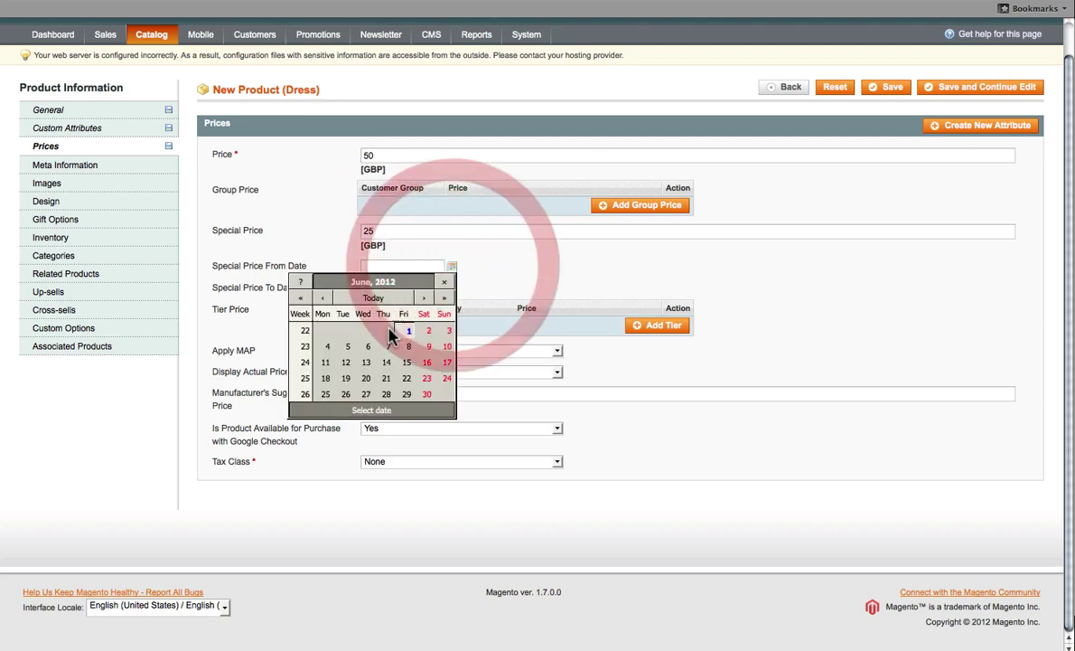
left_click(410, 332)
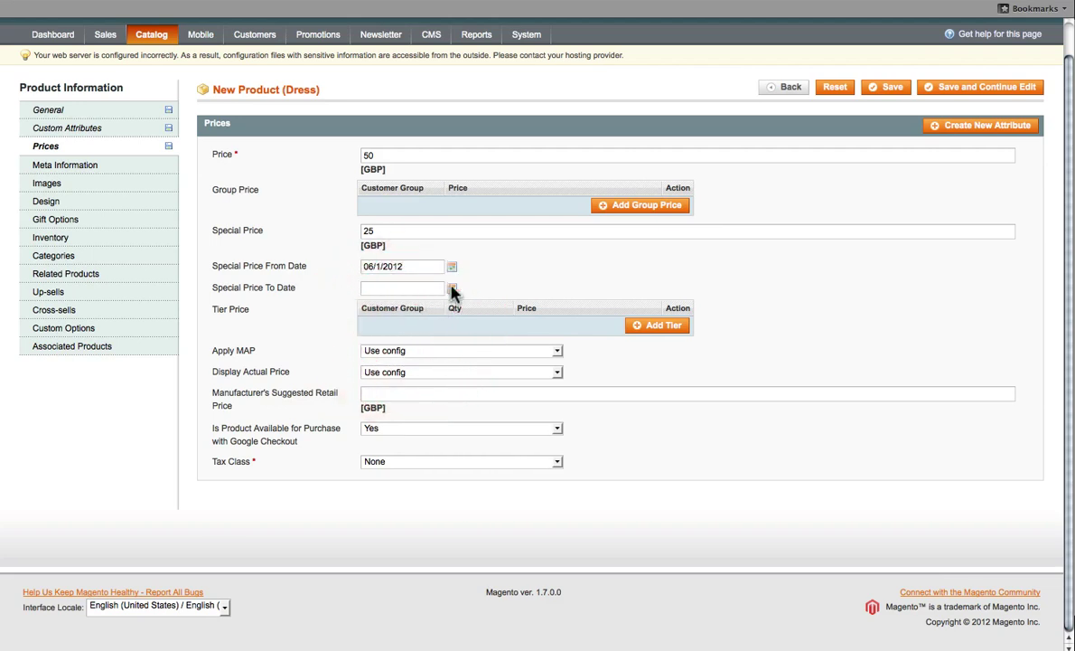
left_click(452, 289)
left_click(406, 417)
double_click(367, 232)
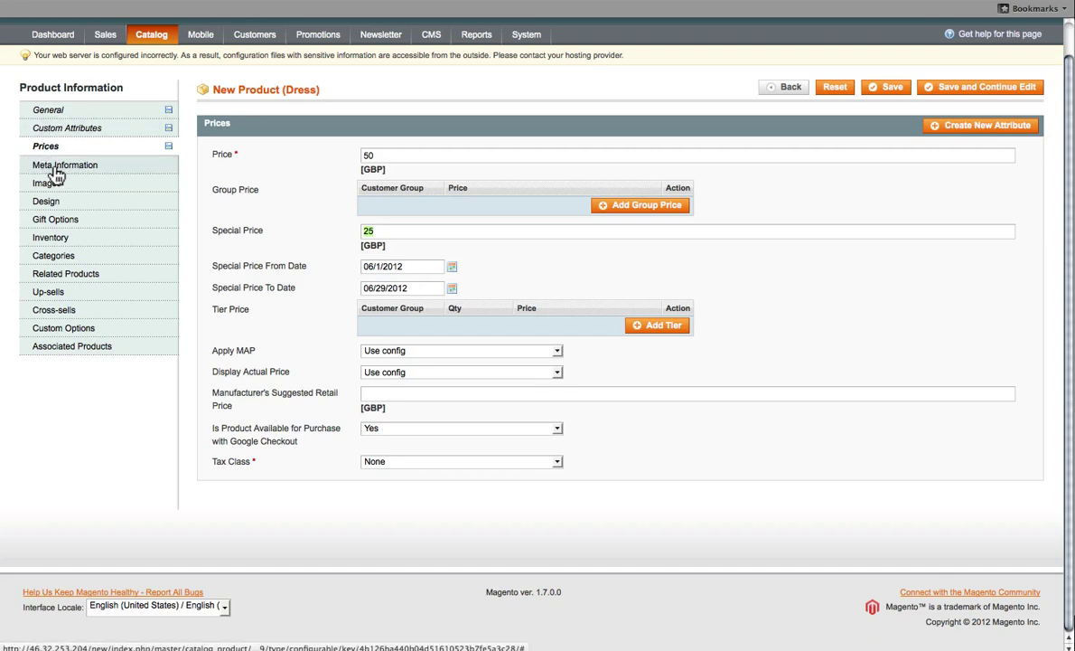
- Open the product's meta information, and examine the ASOS result's title in the Google results for dresses as a meta title example
left_click(54, 170)
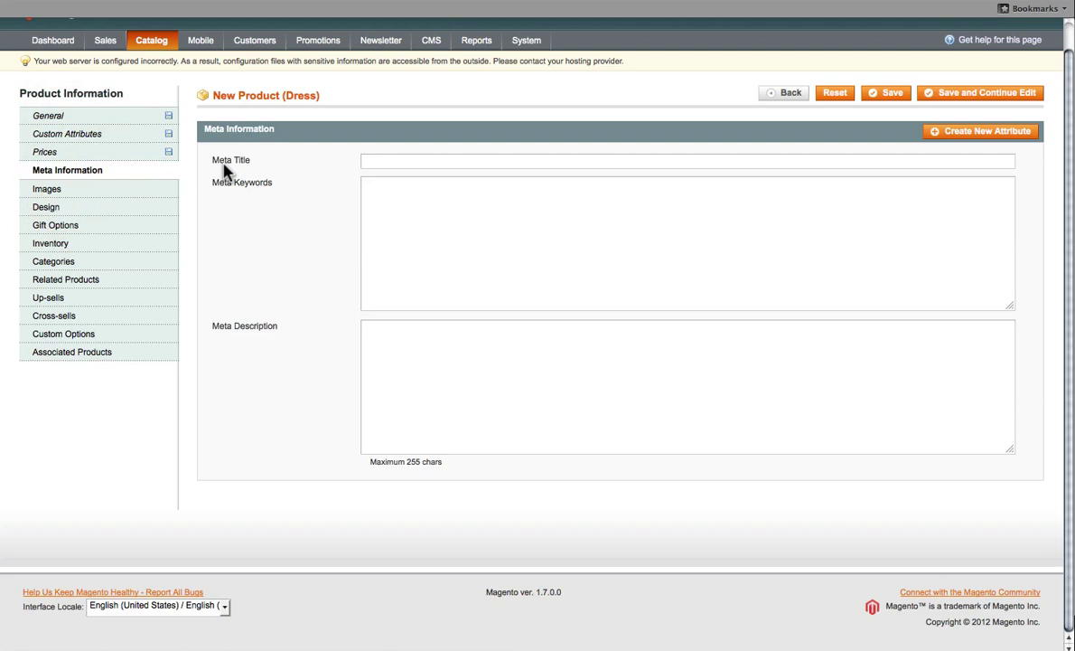
left_click(388, 162)
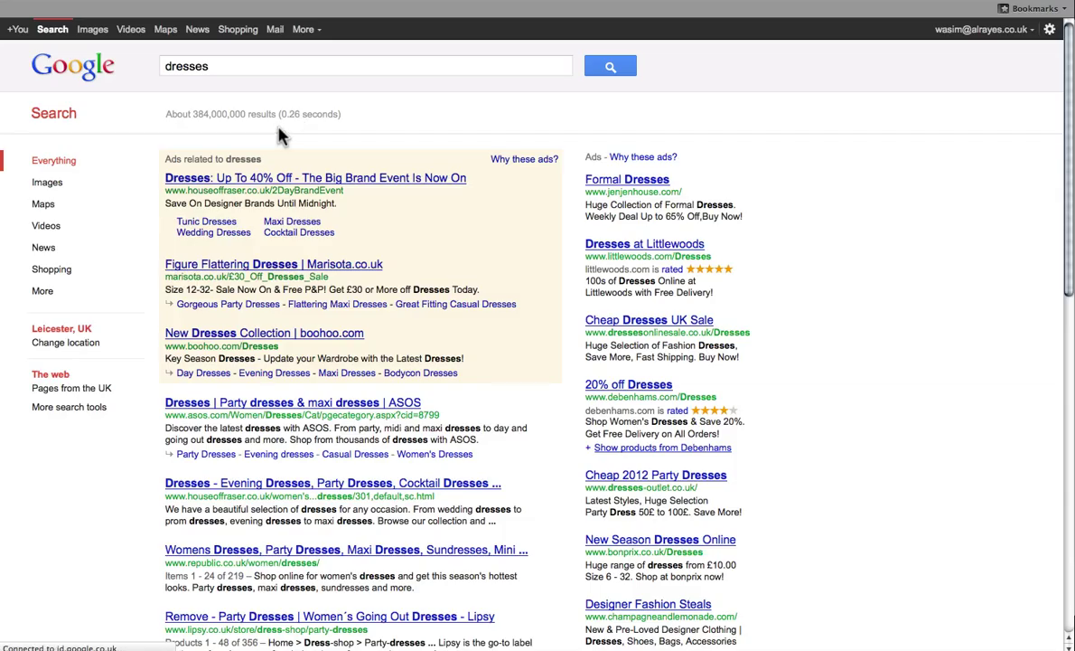
scroll(262, 271, "down", 1)
scroll(259, 306, "down", 2)
left_click_drag(377, 307, 150, 312)
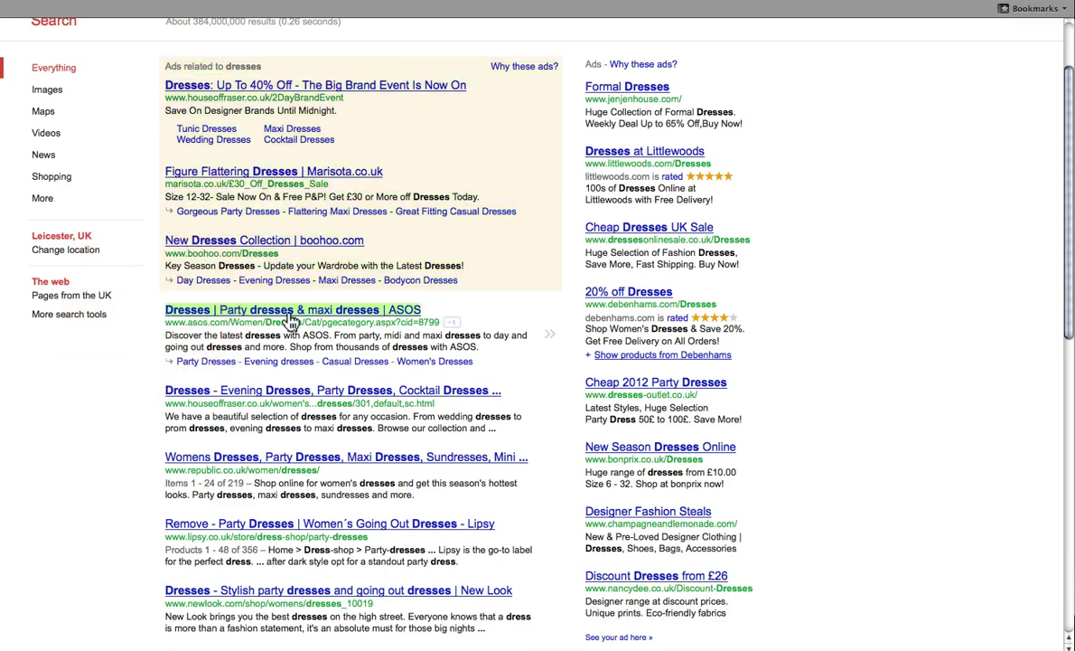
key("ctrl+Tab")
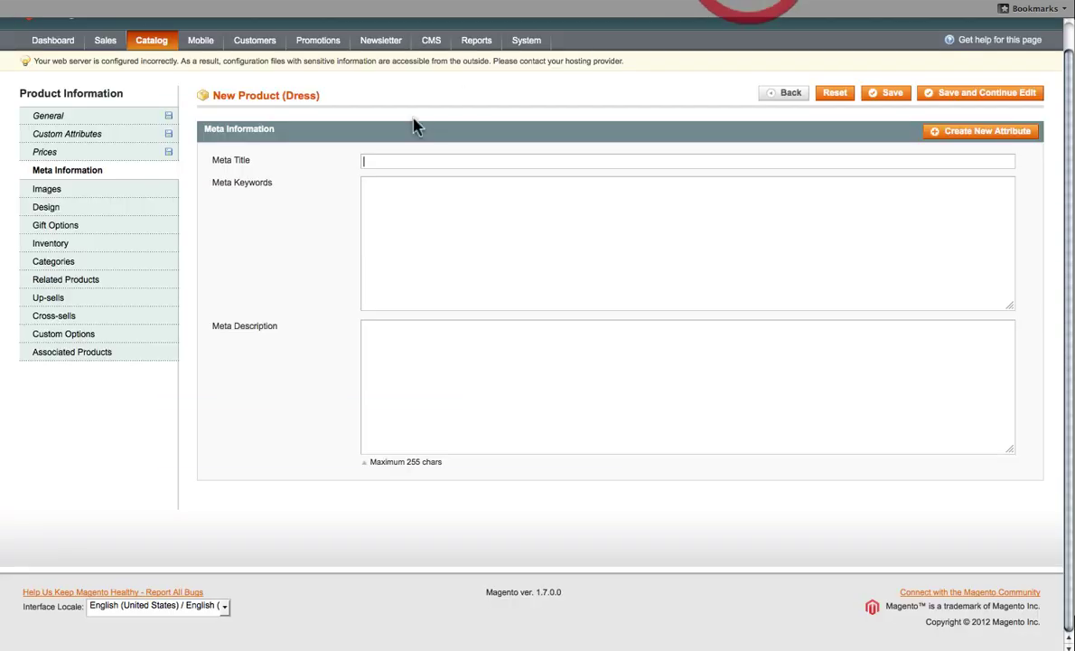
- Set the meta title to "Test Product Name - Dress" and the meta keywords to "dress, style dress,"
left_click(403, 165)
type("Test")
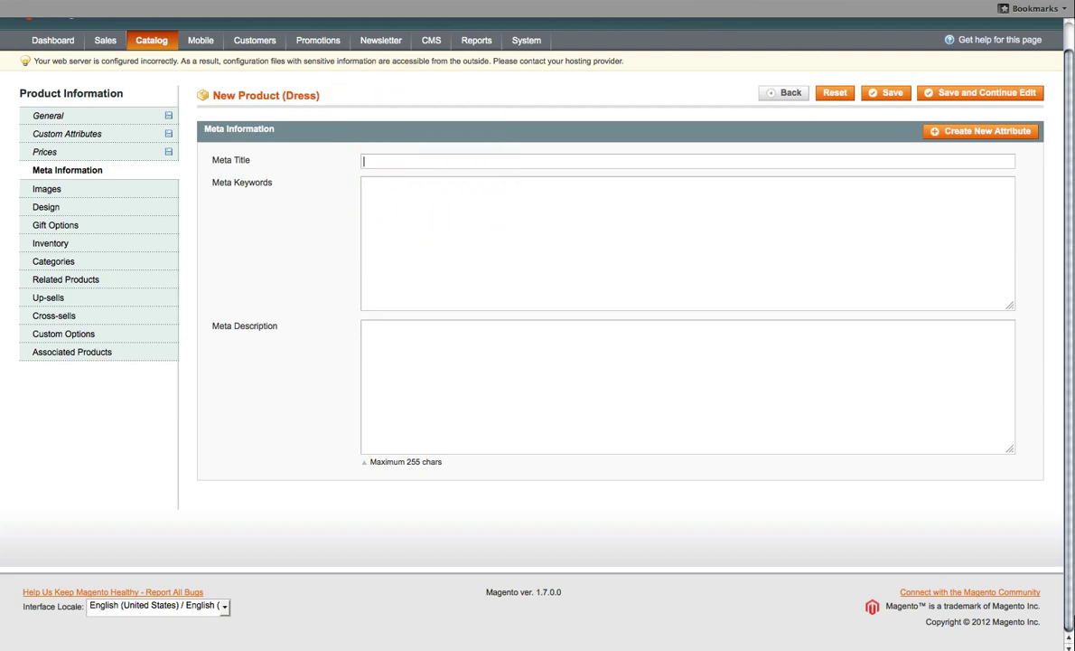
type(" Product Name - Dress")
left_click(399, 217)
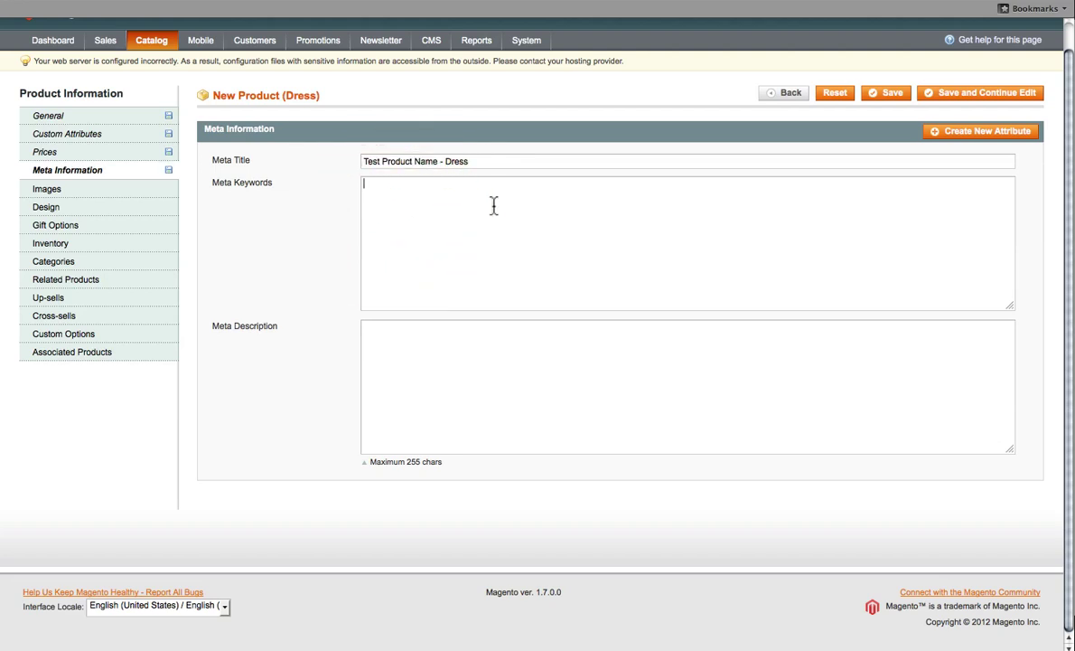
type("dress, style dress,")
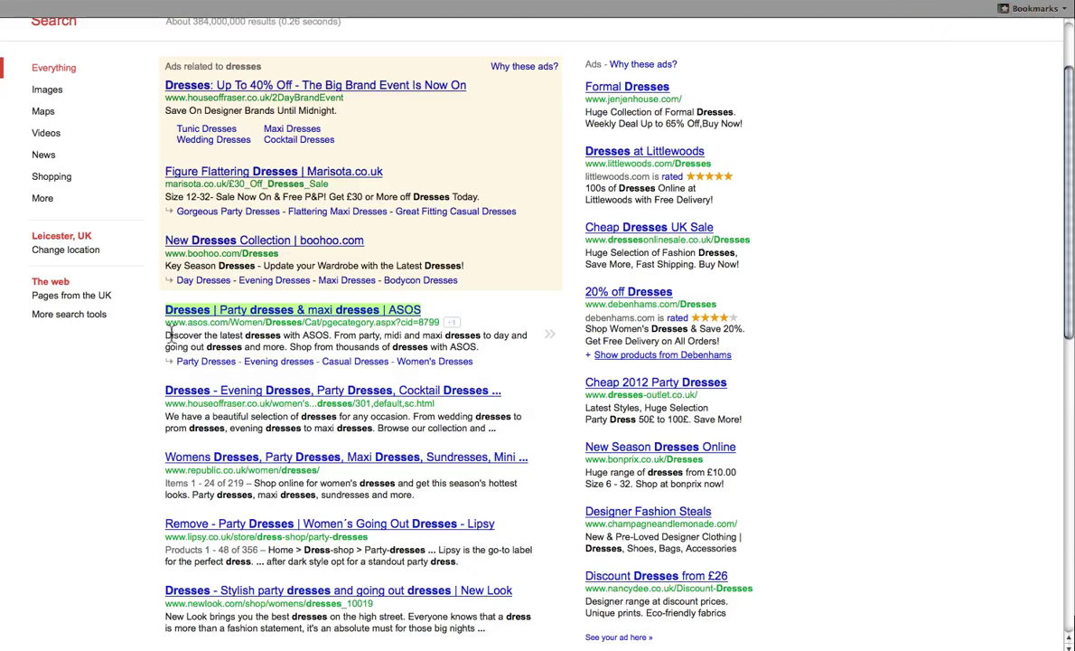
- Examine the ASOS result's description in the Google results, and enter "Meta Description will go here." as the product's meta description
left_click(181, 334)
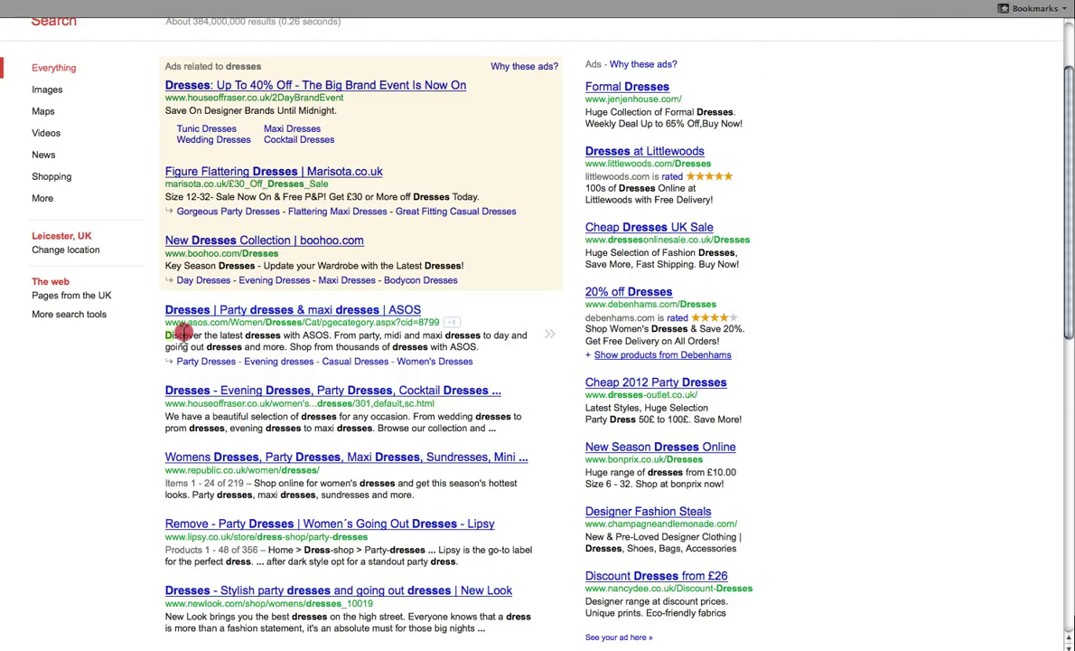
left_click_drag(181, 334, 479, 349)
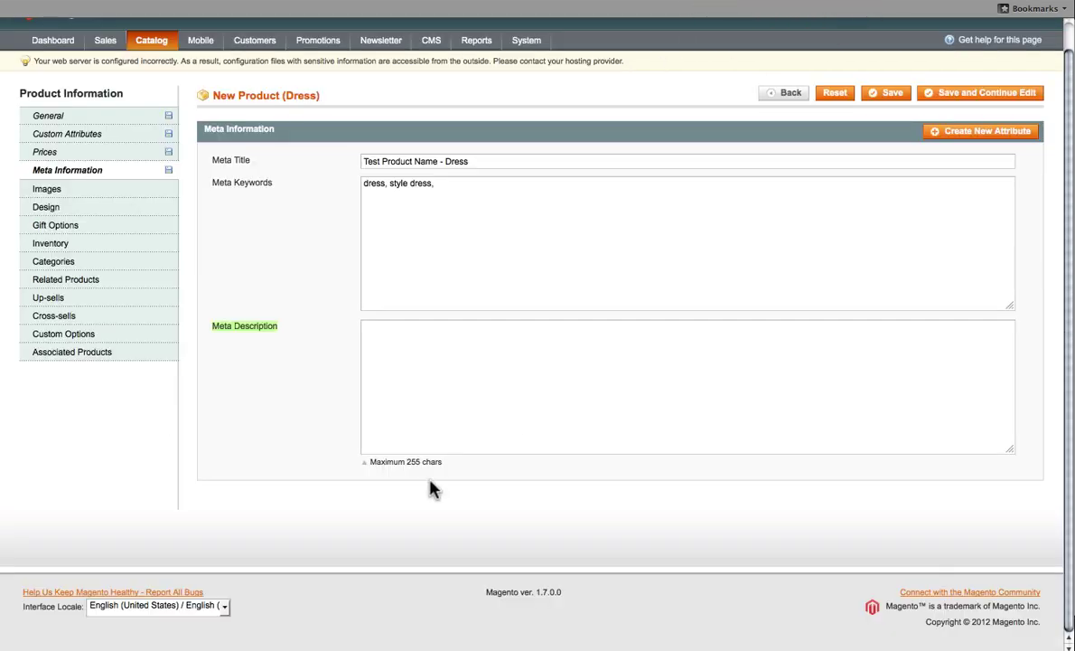
left_click(479, 396)
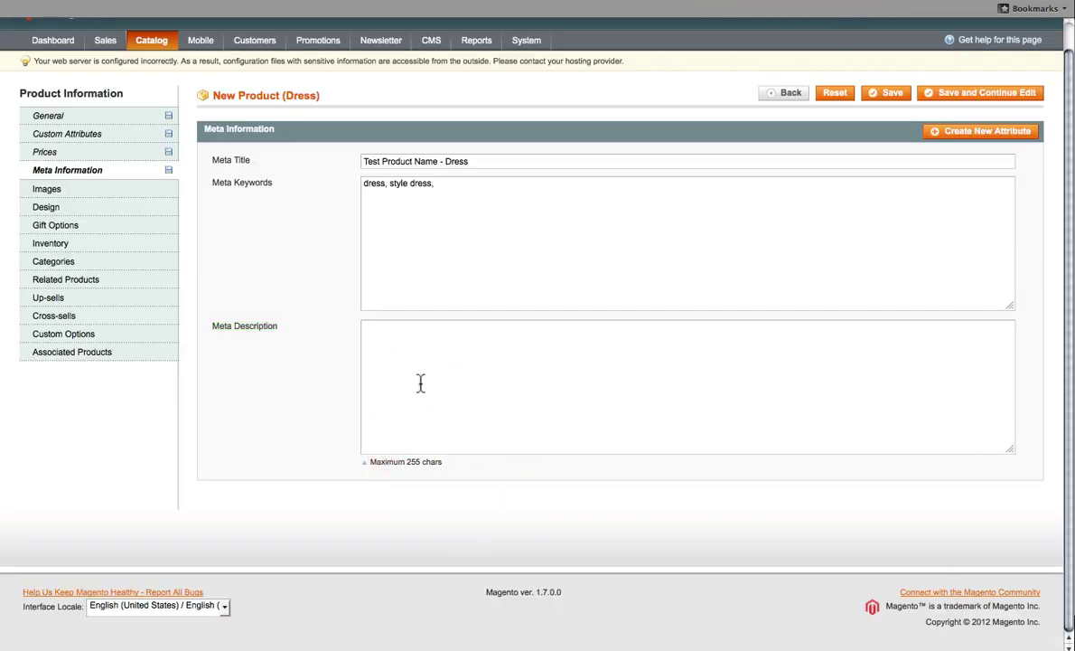
double_click(259, 331)
left_click(401, 328)
type("Meta Description")
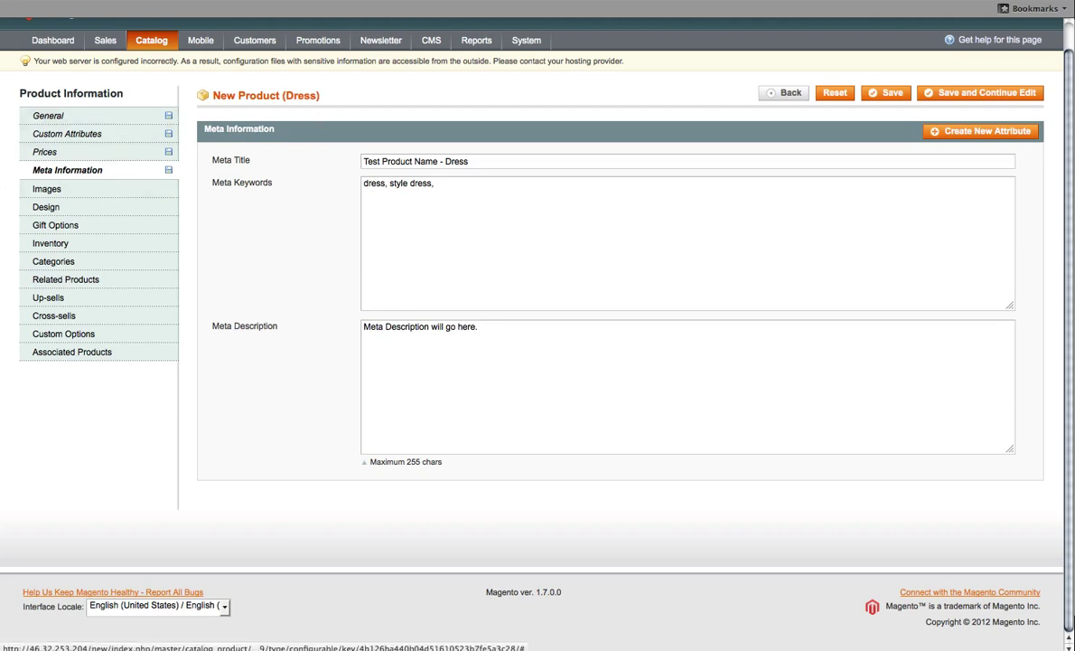
left_click(52, 191)
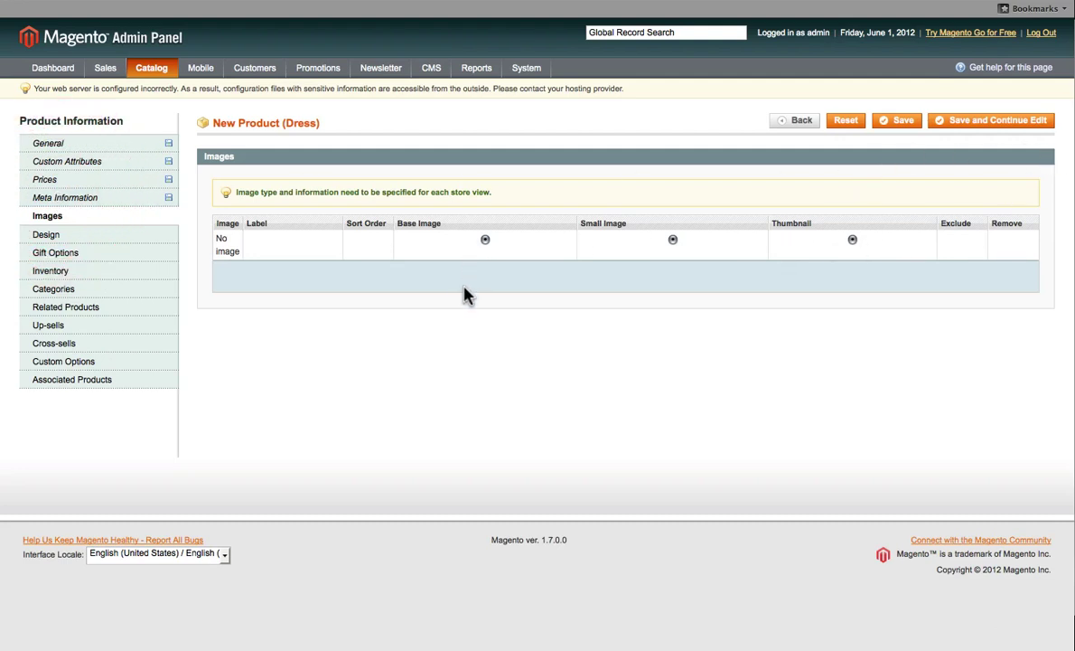
left_click(911, 276)
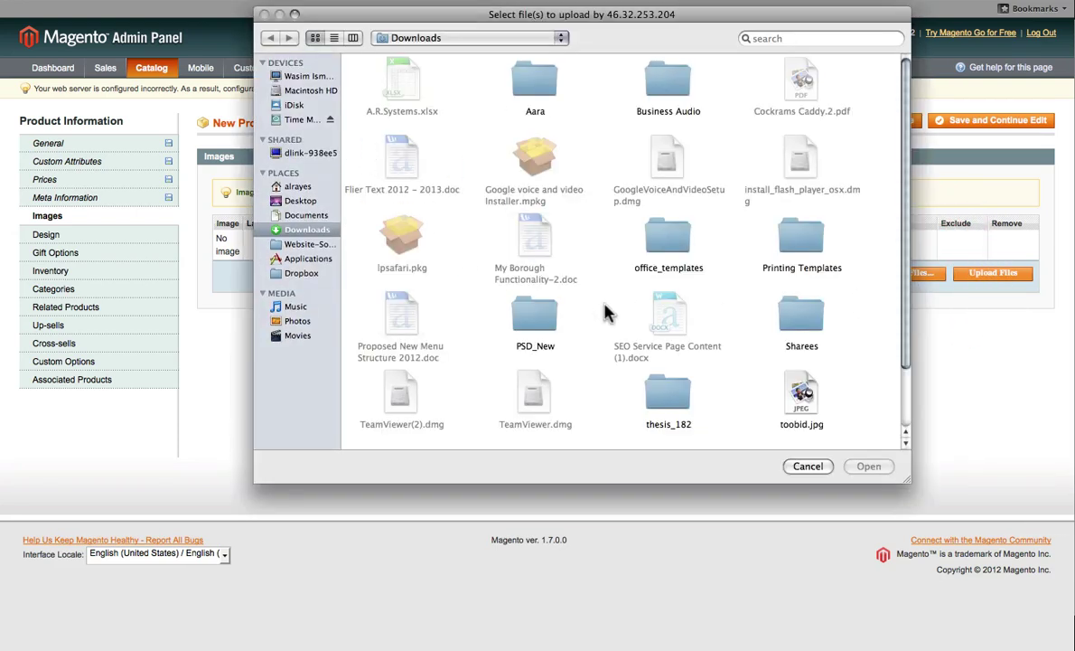
left_click(807, 466)
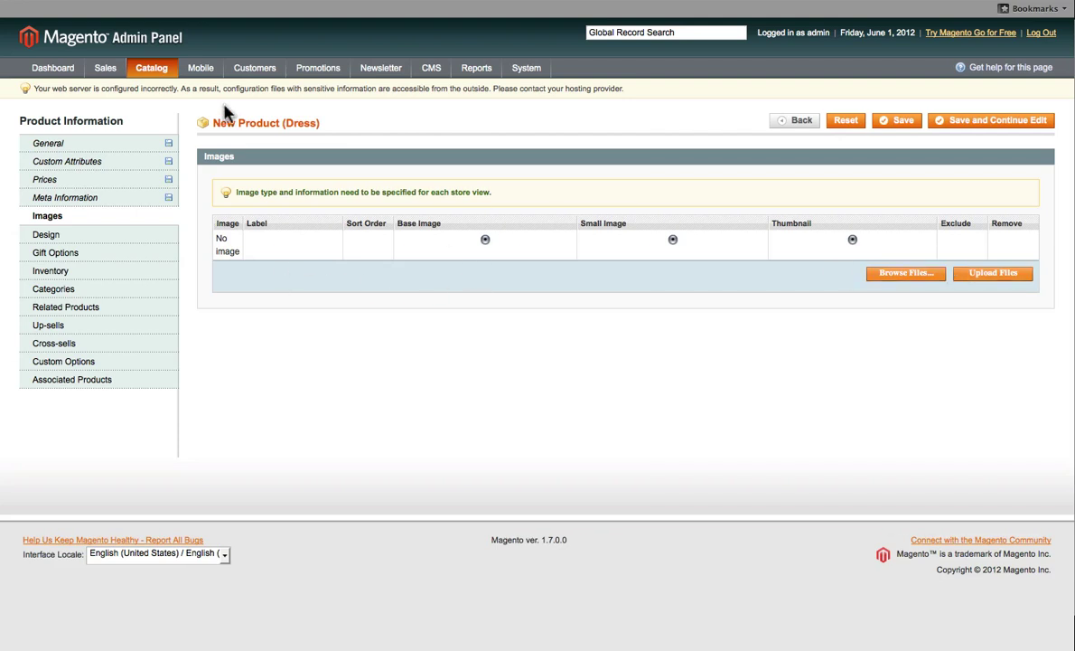
left_click(70, 236)
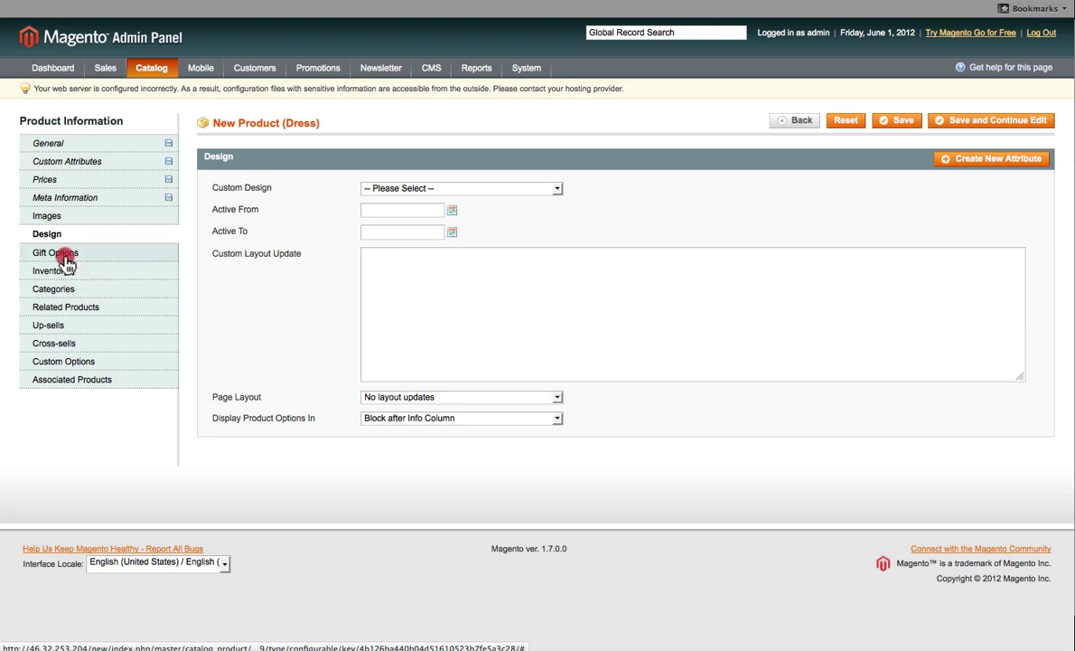
left_click(67, 260)
- In the product's inventory settings, set the stock availability to In Stock
left_click(59, 272)
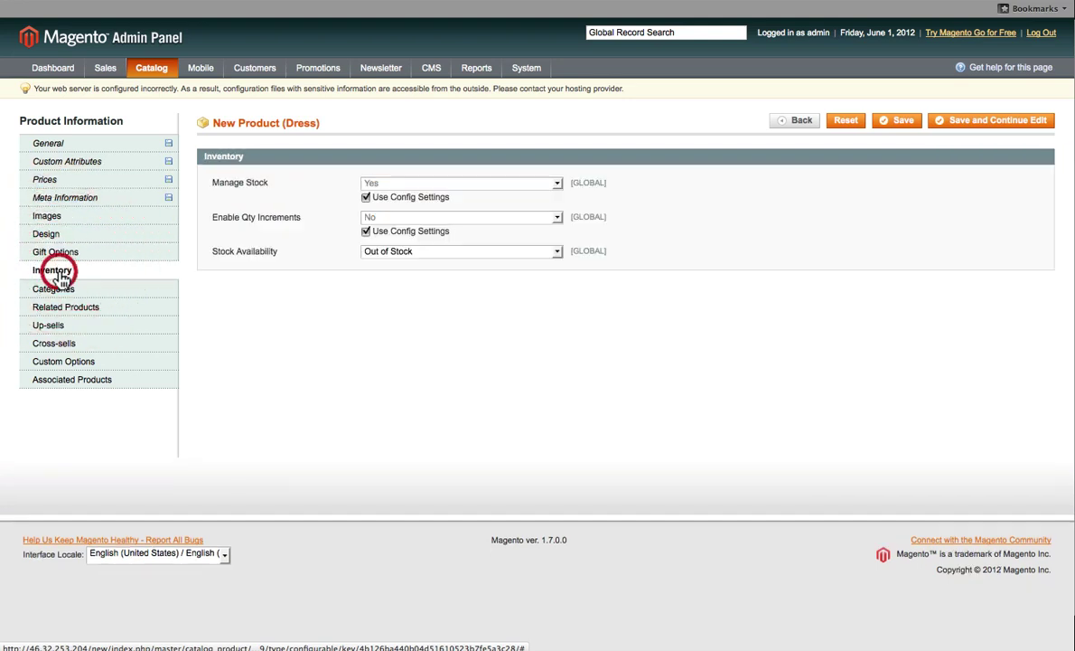
left_click(366, 197)
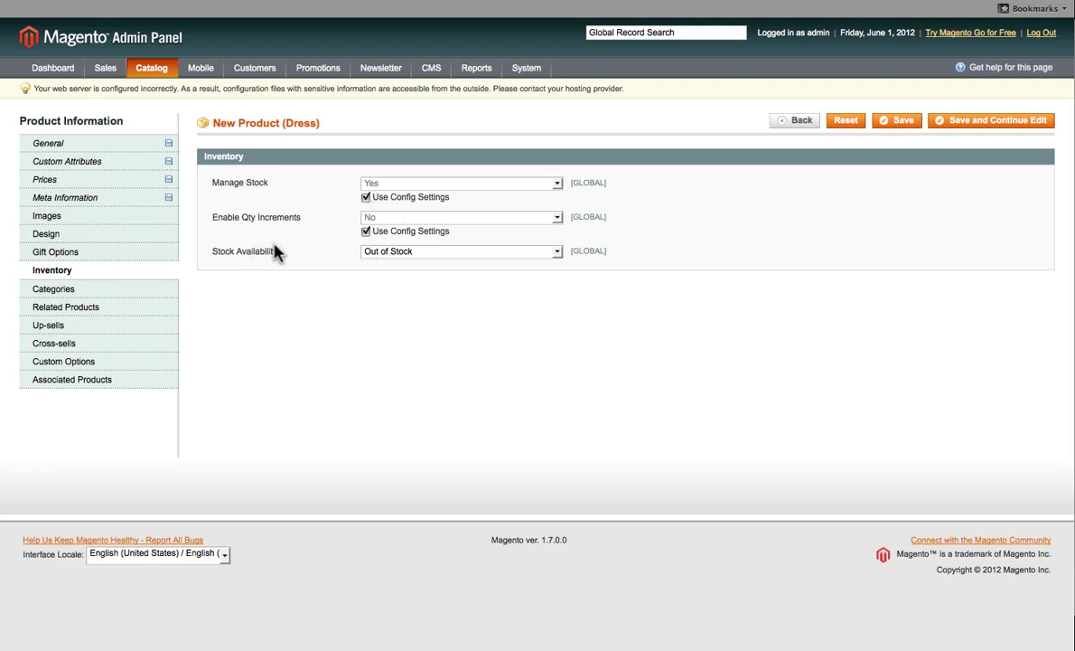
left_click(425, 251)
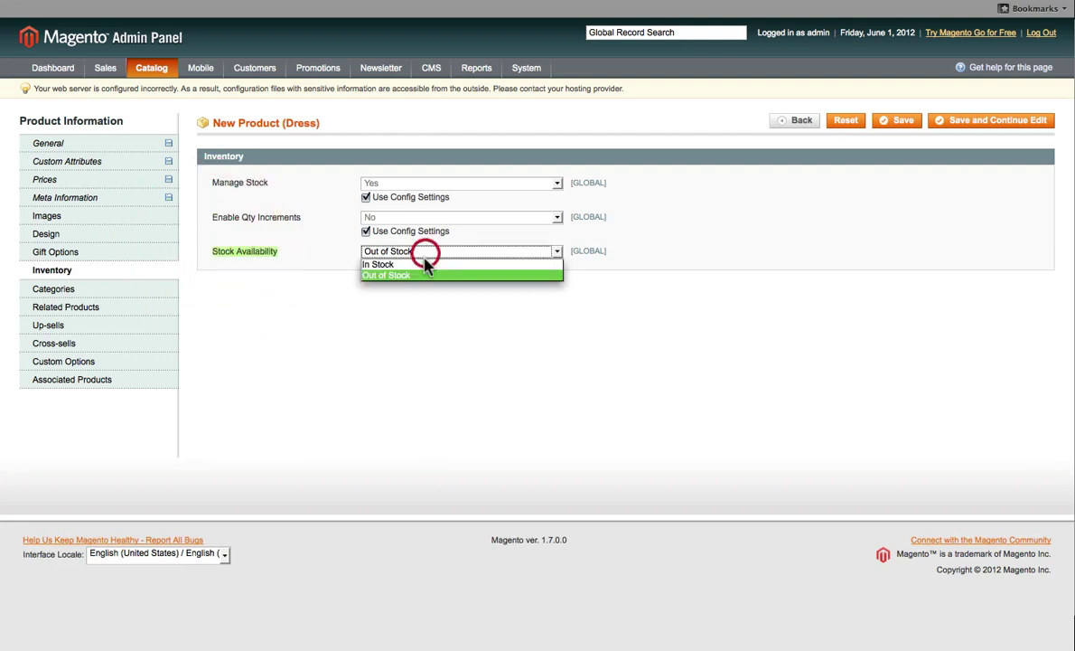
left_click(419, 264)
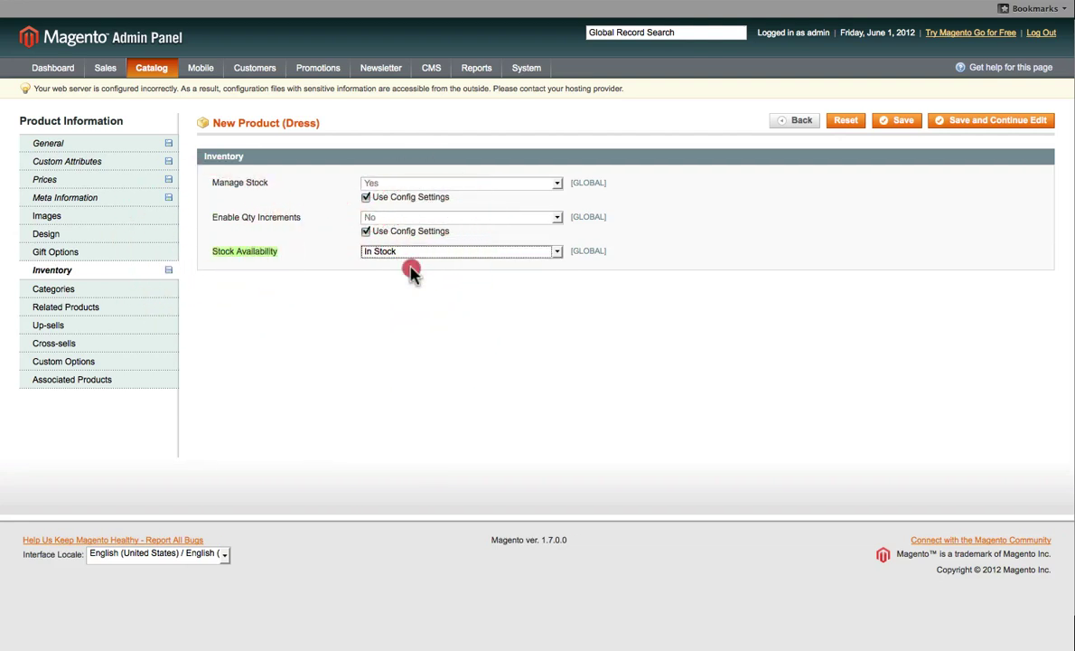
- Switch the stock availability to Out of Stock and back to In Stock
left_click(394, 252)
left_click(387, 275)
left_click(430, 253)
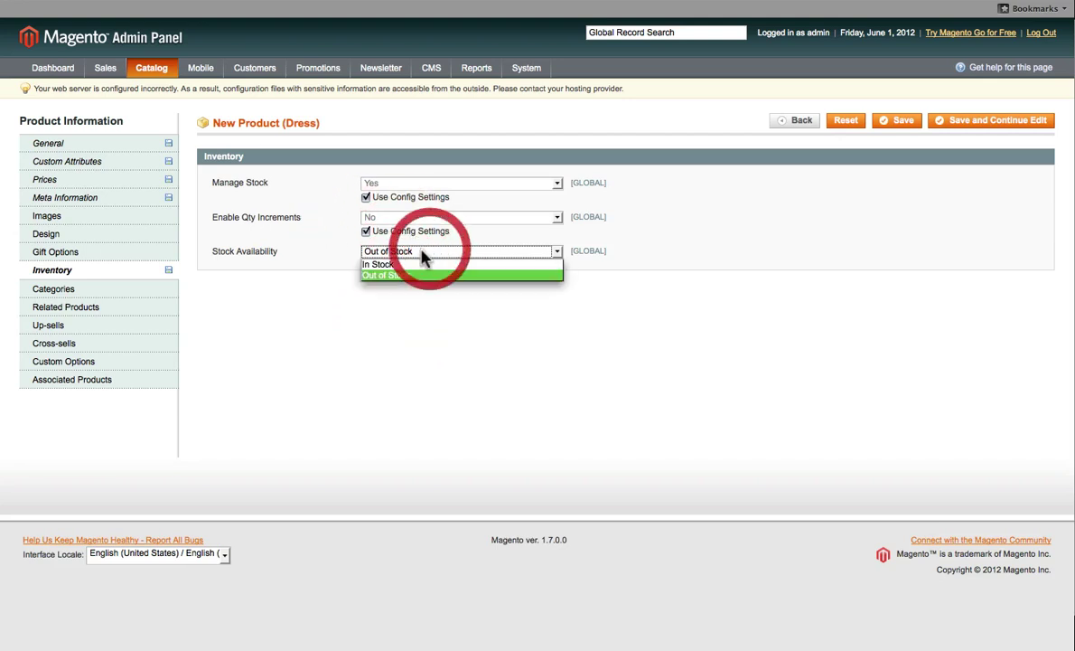
left_click(403, 265)
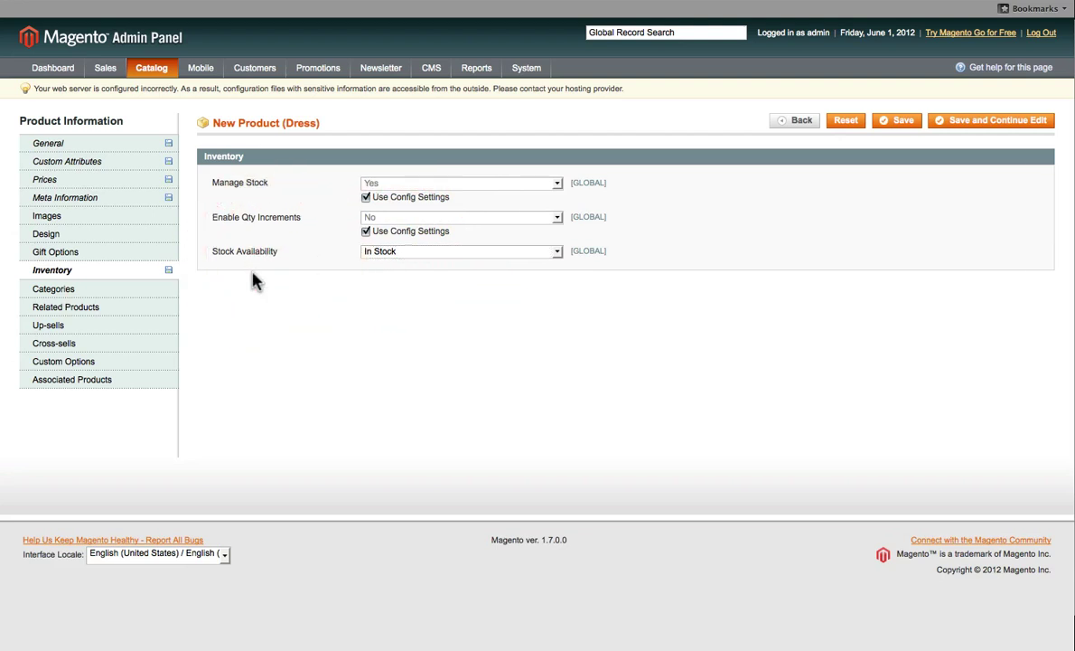
- Assign the product to the Dresses category under Clothing
left_click(71, 294)
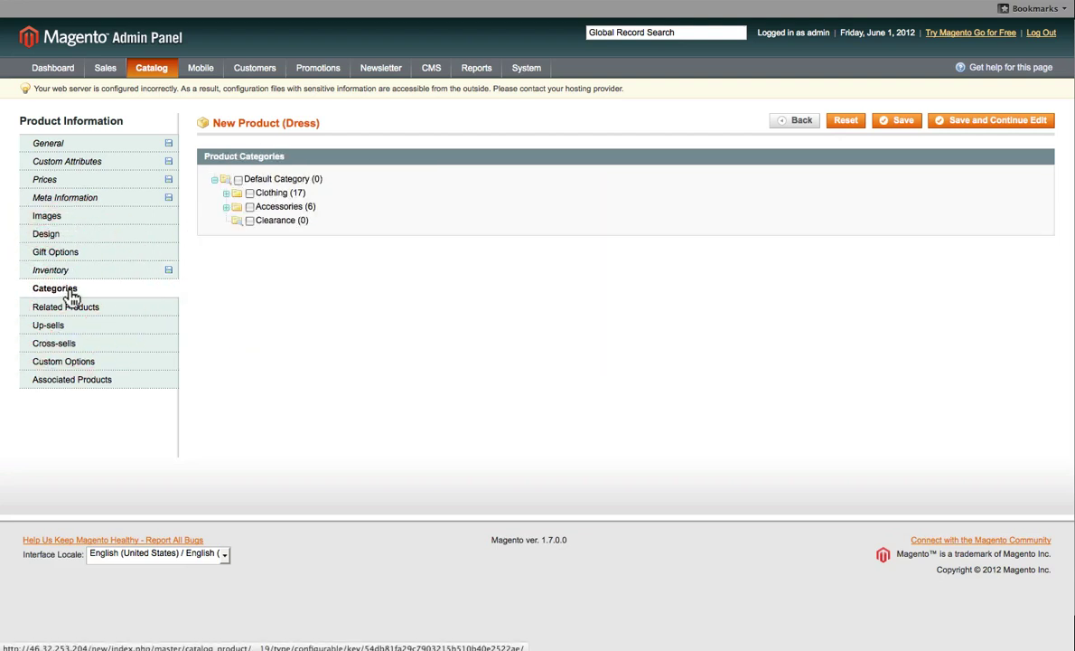
left_click(226, 194)
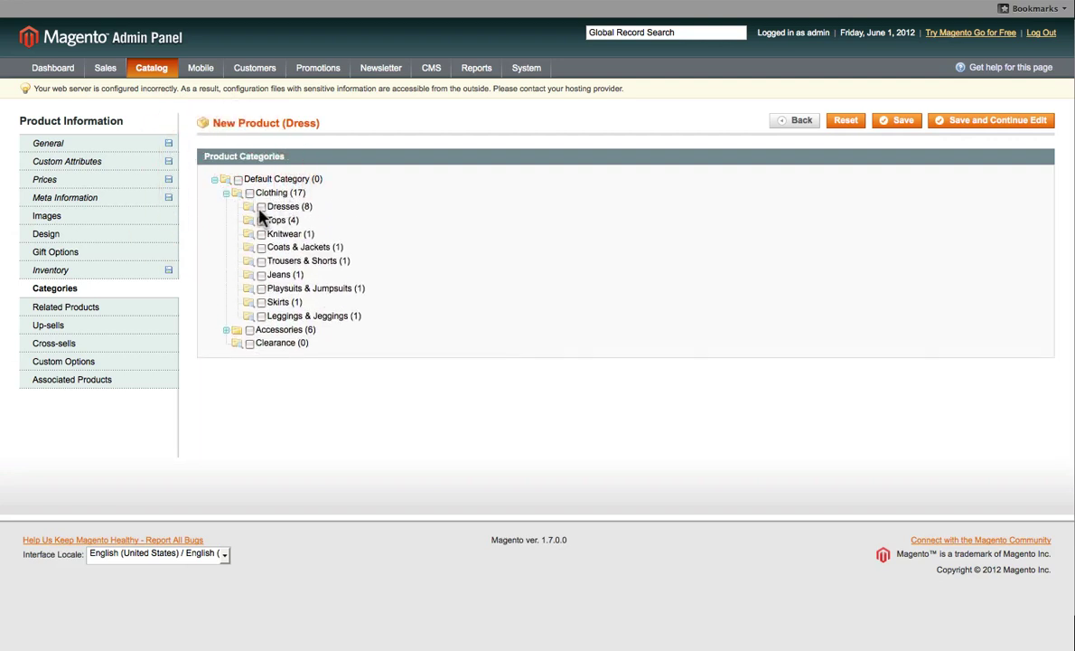
left_click(261, 206)
- Mark the products with IDs 56, 57, 66 and 67 as related products
left_click(69, 311)
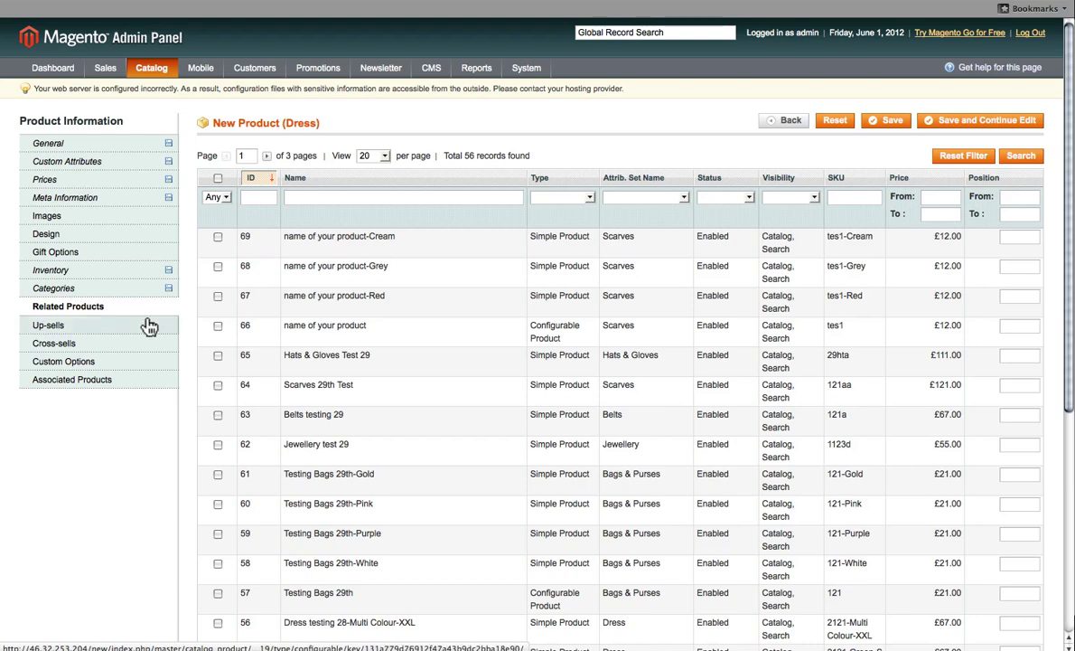
scroll(289, 289, "down", 5)
left_click(218, 354)
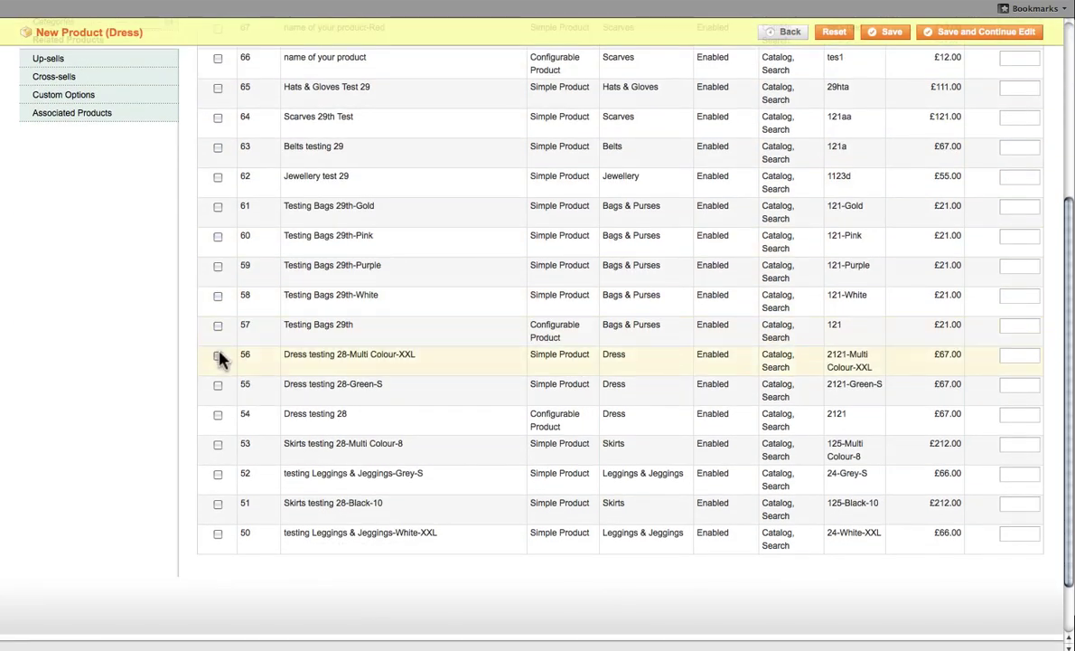
left_click(218, 325)
scroll(221, 336, "up", 5)
left_click(218, 325)
left_click(219, 295)
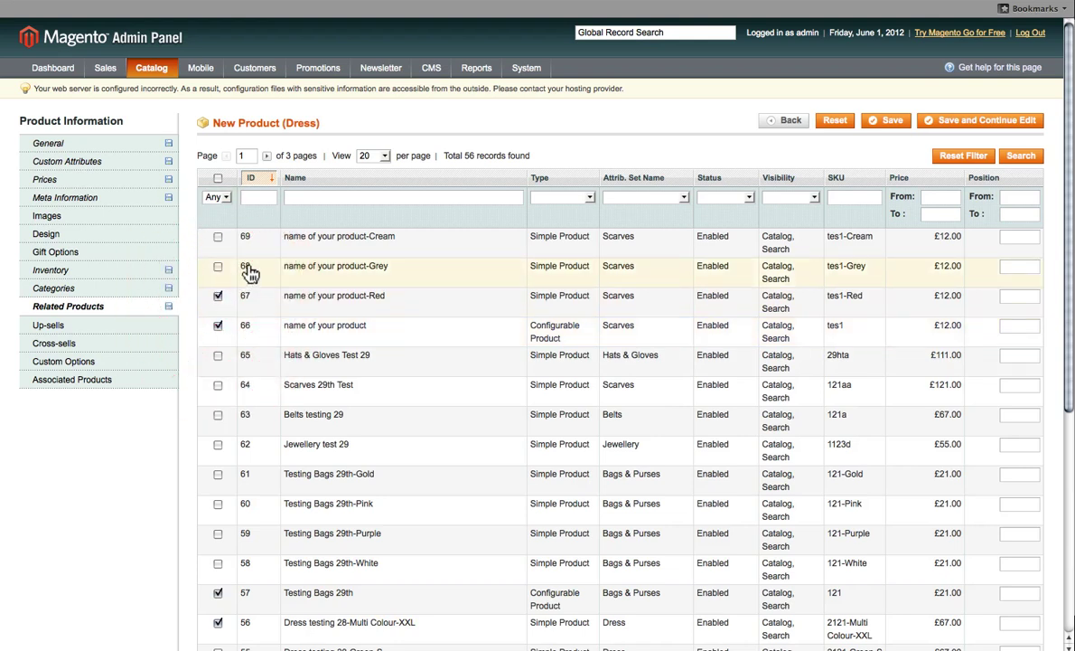
- Look through the up-sells, cross-sells and associated products, and save the product while keeping it open for editing
left_click(60, 345)
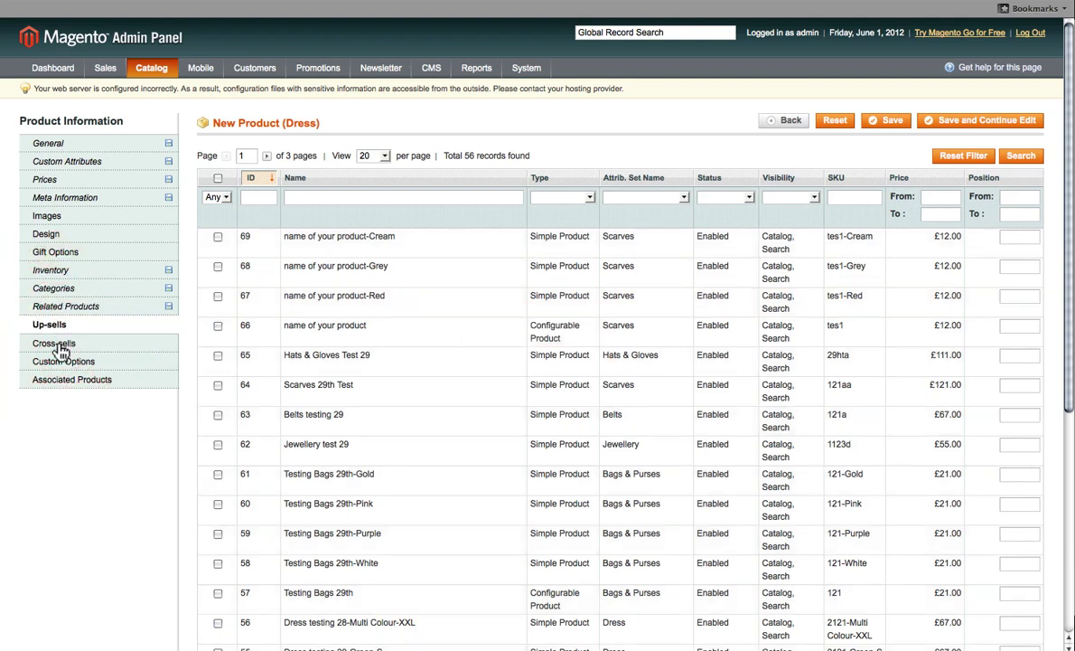
left_click(61, 348)
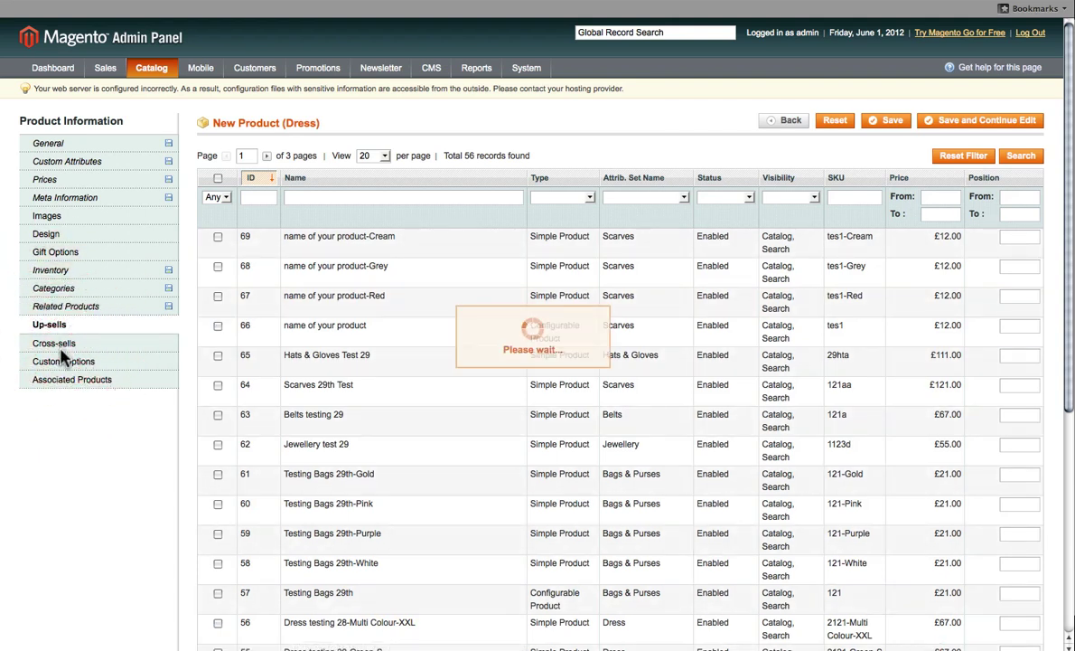
left_click(97, 387)
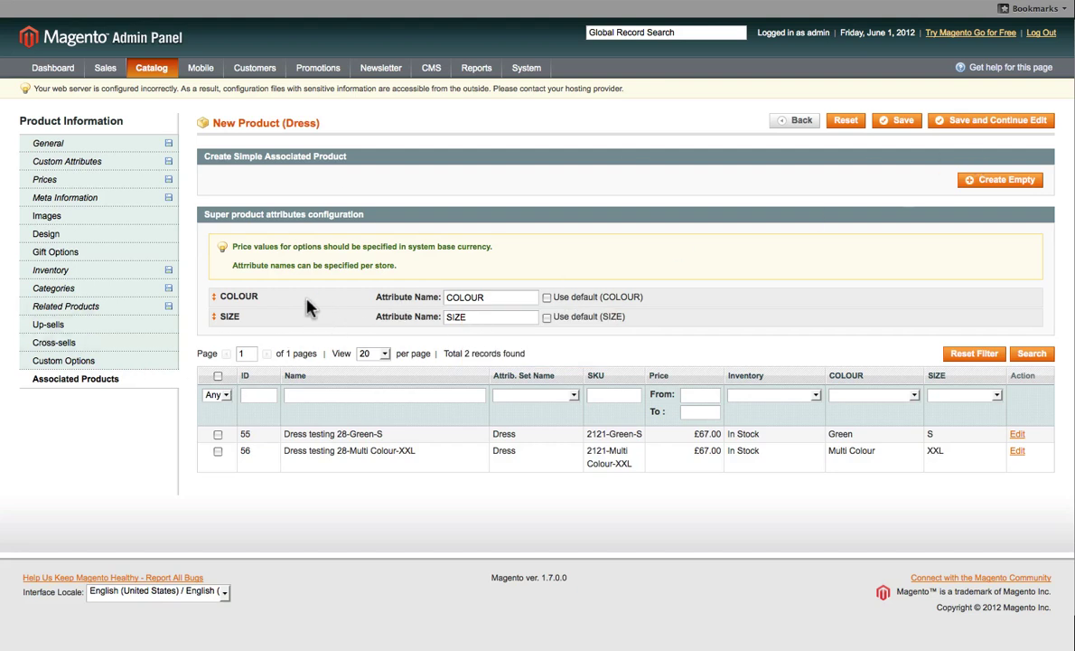
left_click(956, 130)
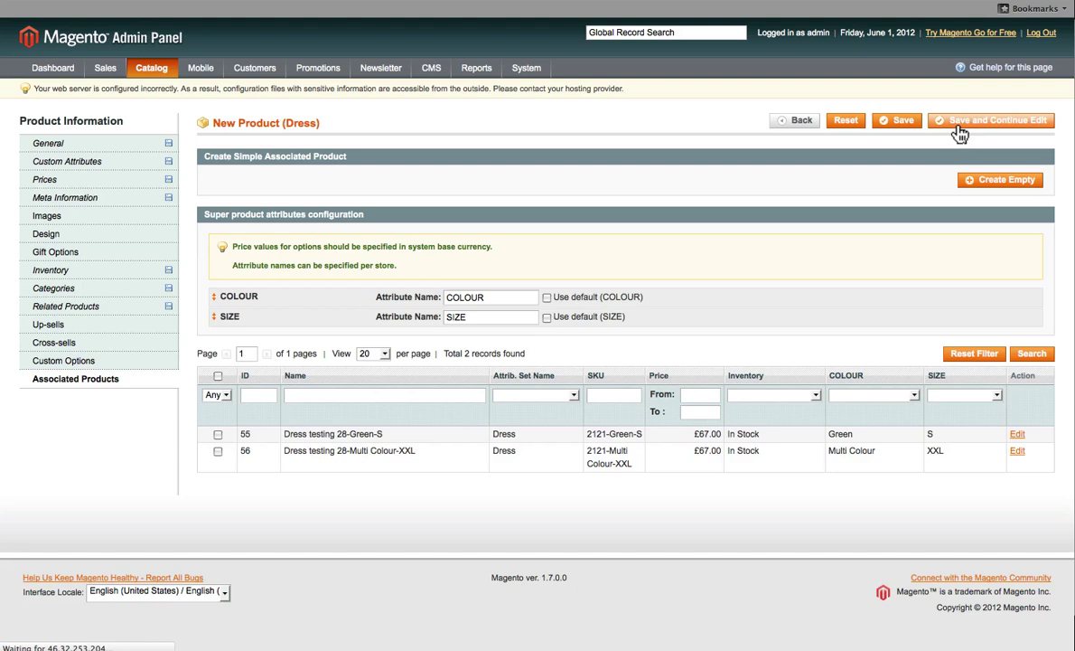
left_click(81, 362)
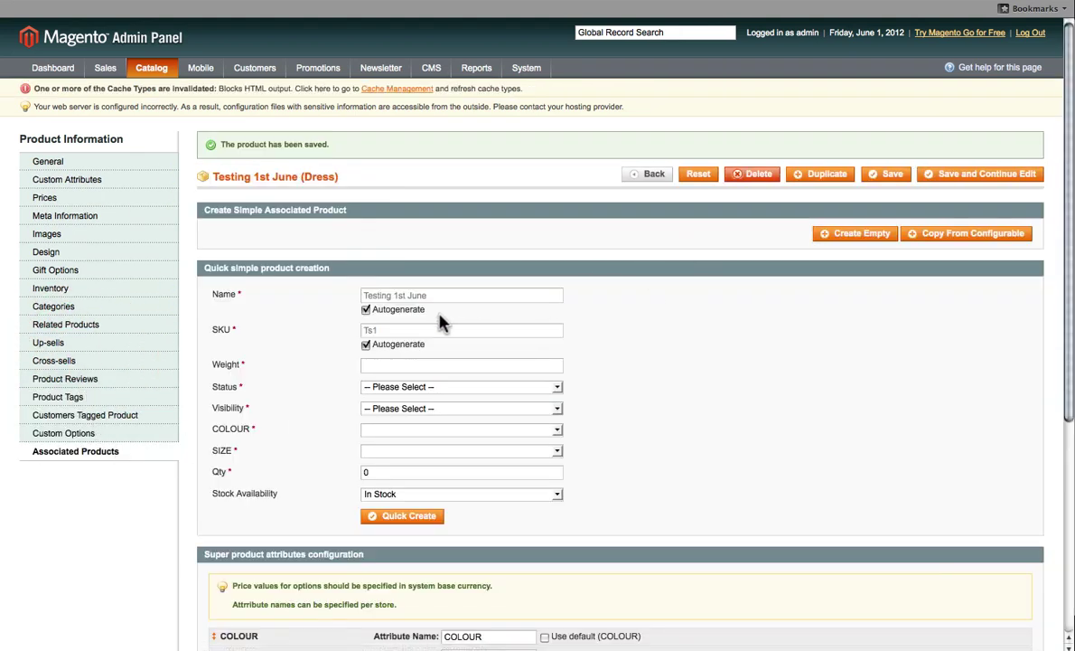
- For the quick simple product creation, set the weight to 50 and the status to Enabled
scroll(371, 333, "down", 1)
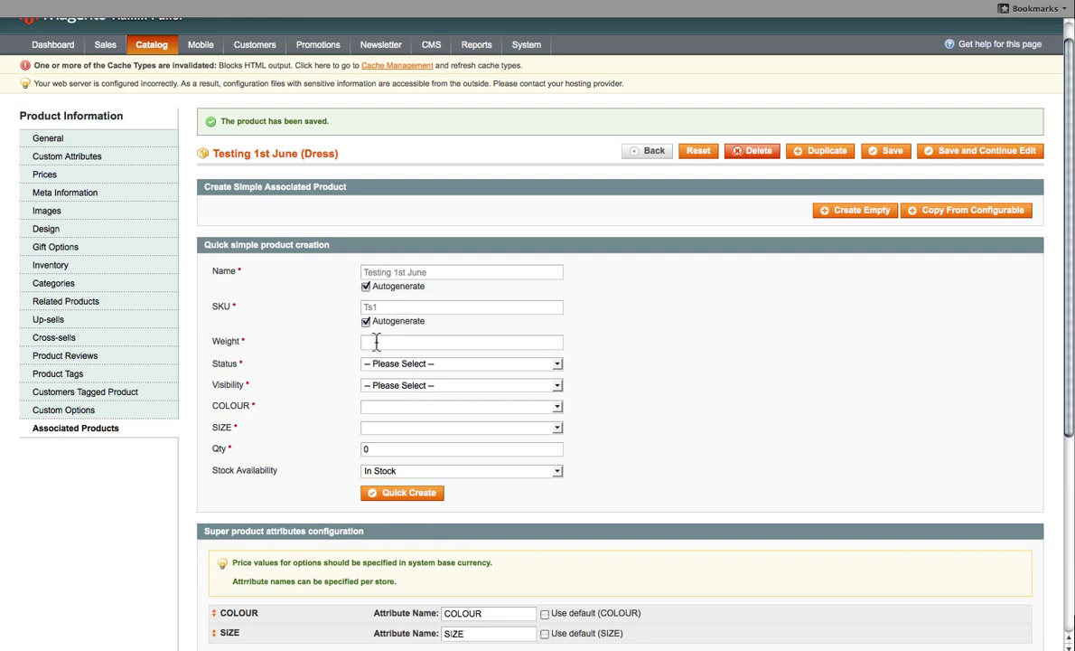
left_click(388, 342)
left_click(402, 363)
left_click(401, 387)
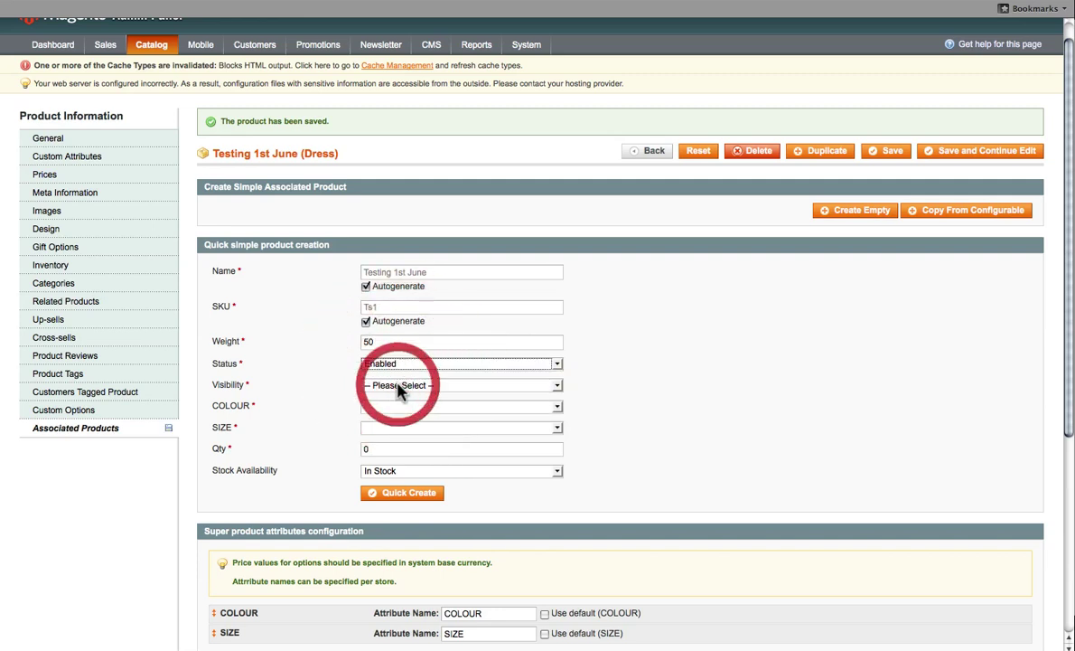
- Set the visibility of the new simple product to Catalog
left_click(413, 385)
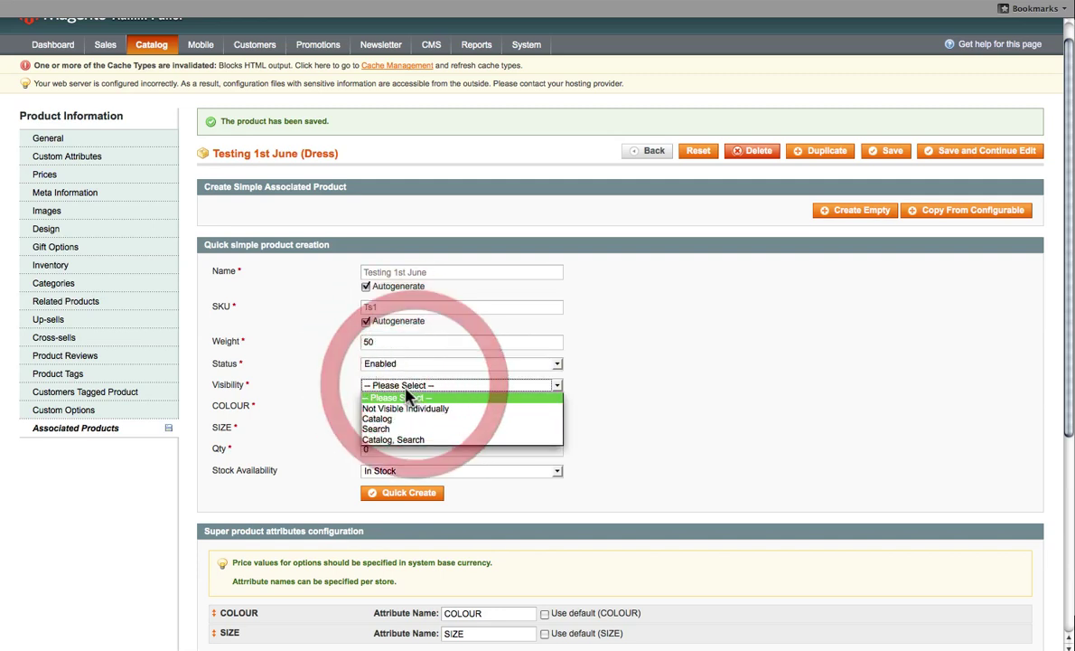
left_click(401, 442)
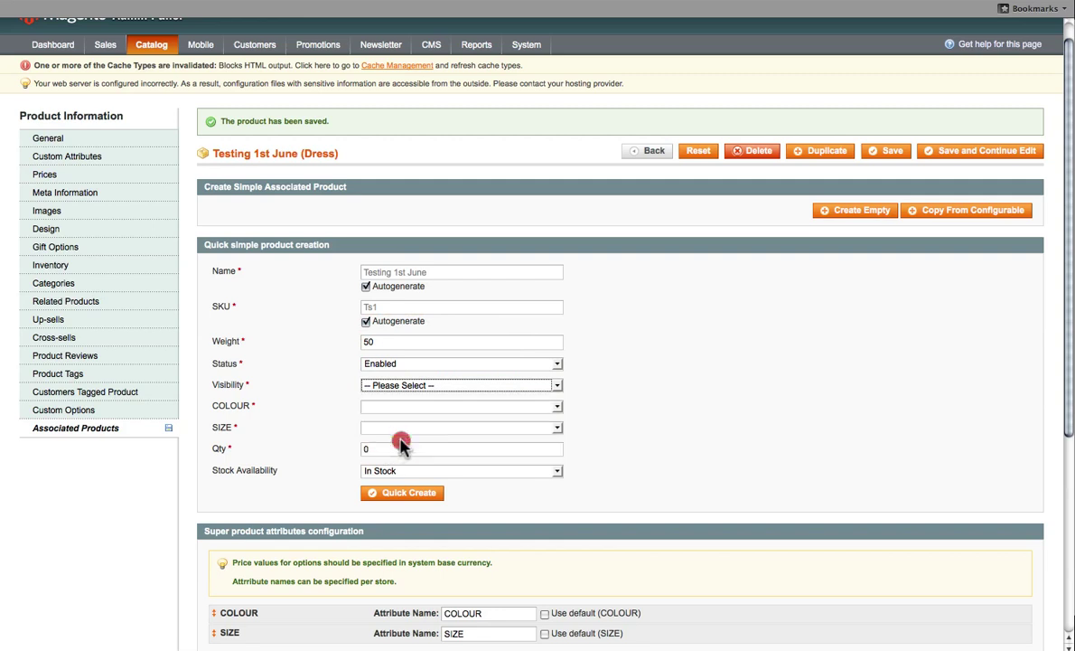
left_click(425, 387)
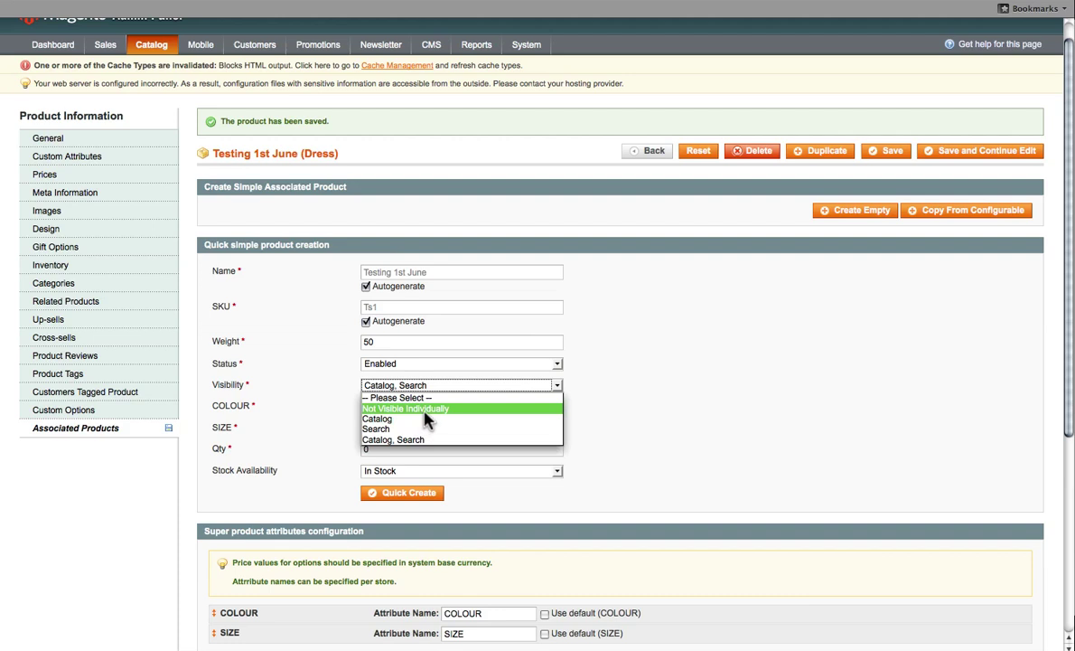
left_click(421, 408)
left_click(426, 386)
left_click(416, 408)
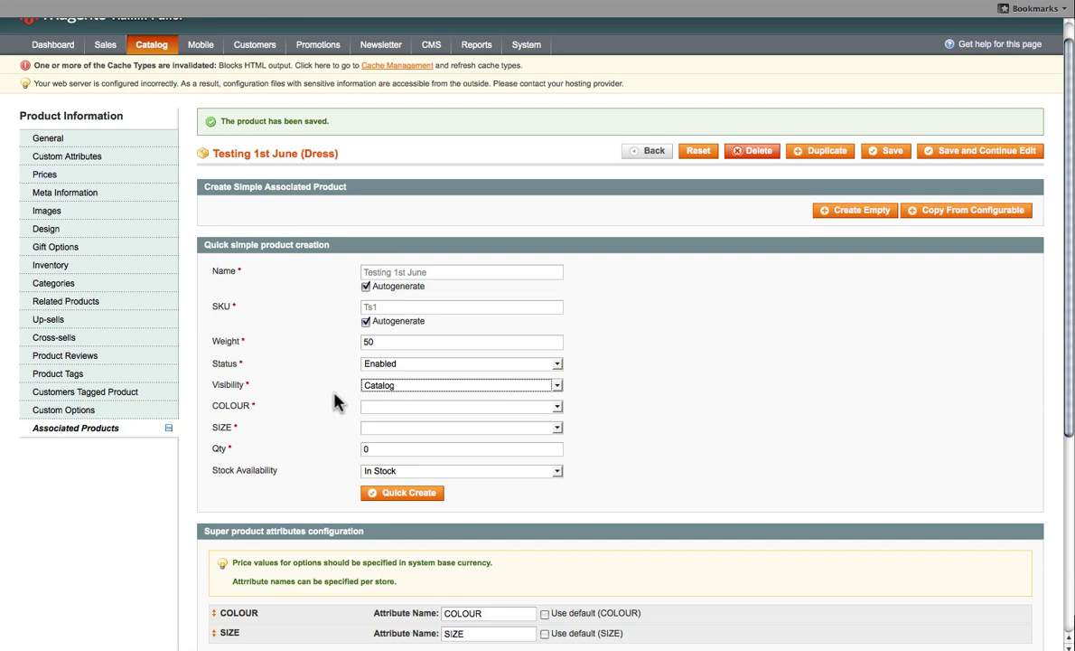
- Choose Gold as the simple product's colour and 10 as its size, leaving both option prices empty
left_click(380, 408)
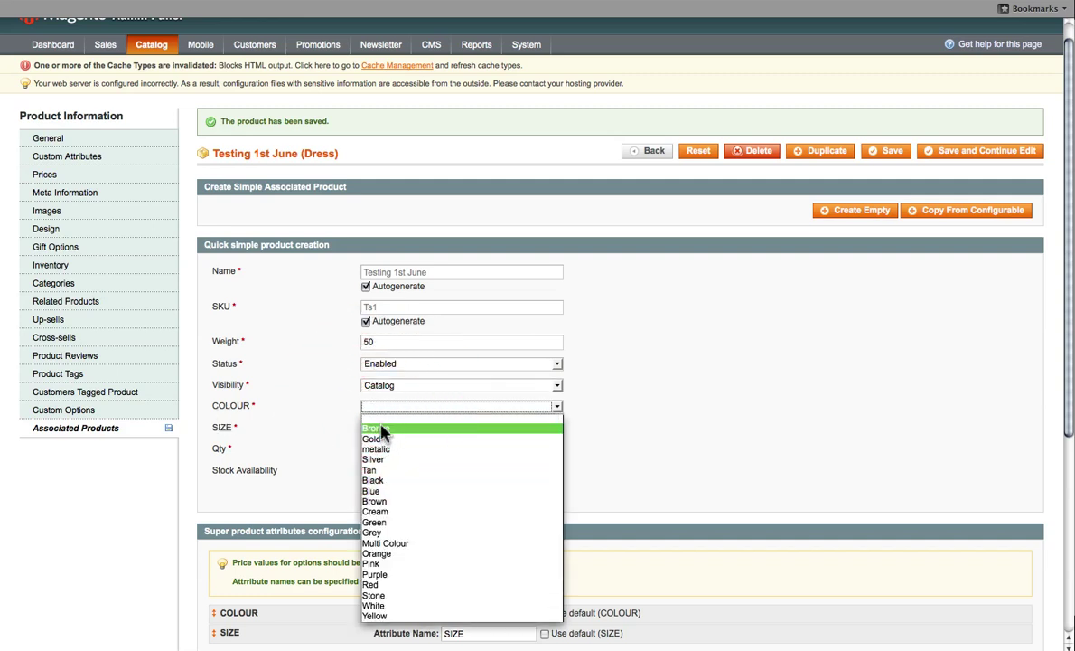
left_click(380, 439)
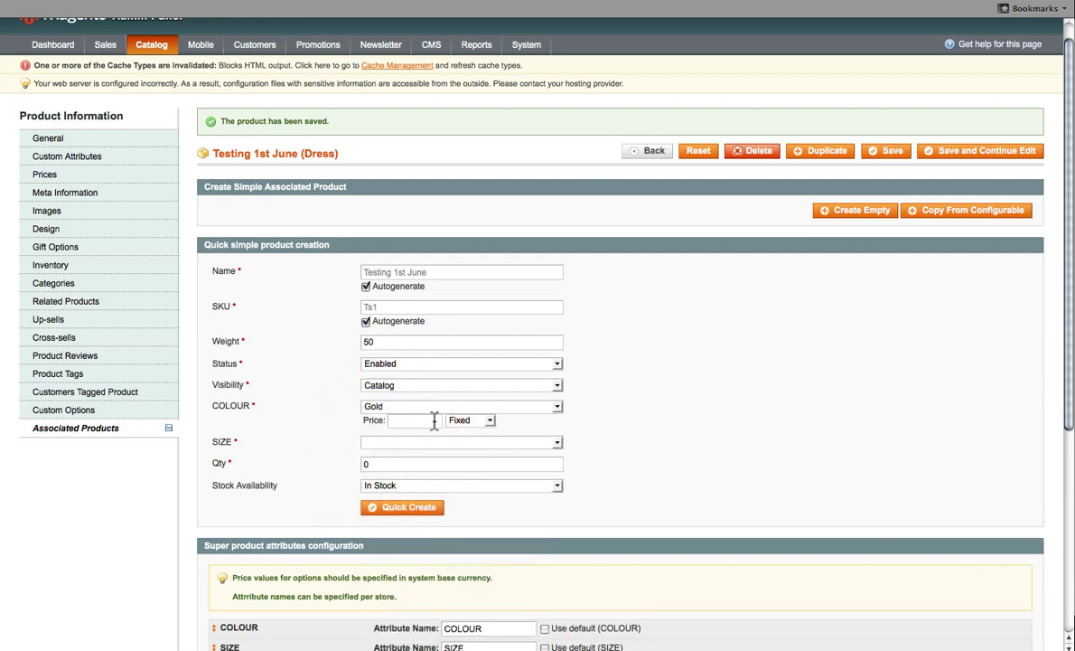
left_click(432, 420)
left_click(402, 442)
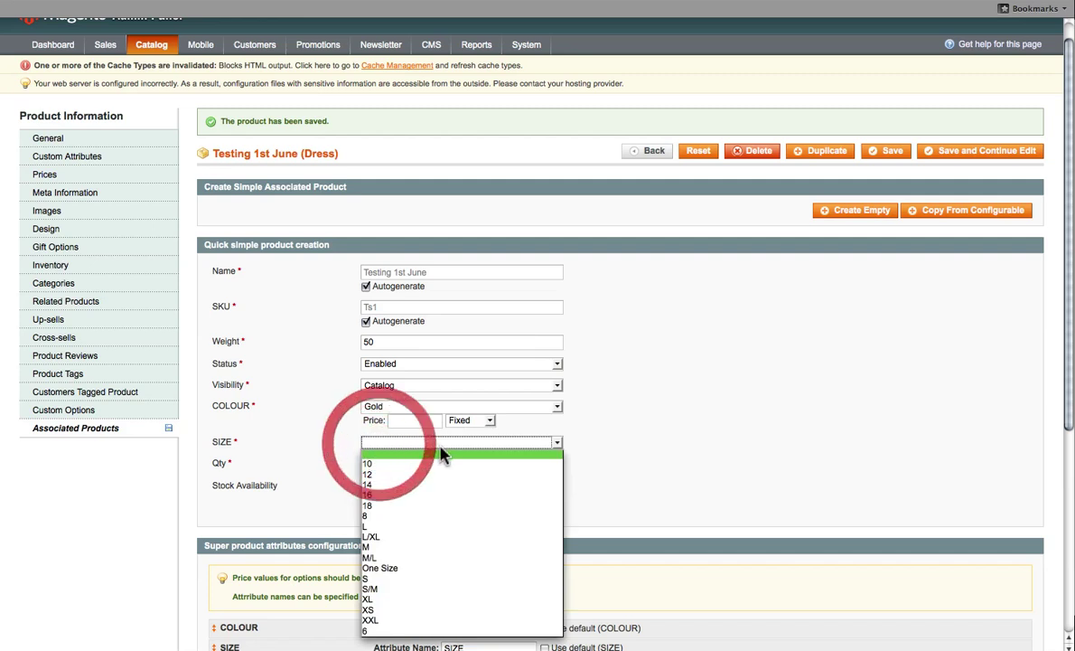
left_click(414, 465)
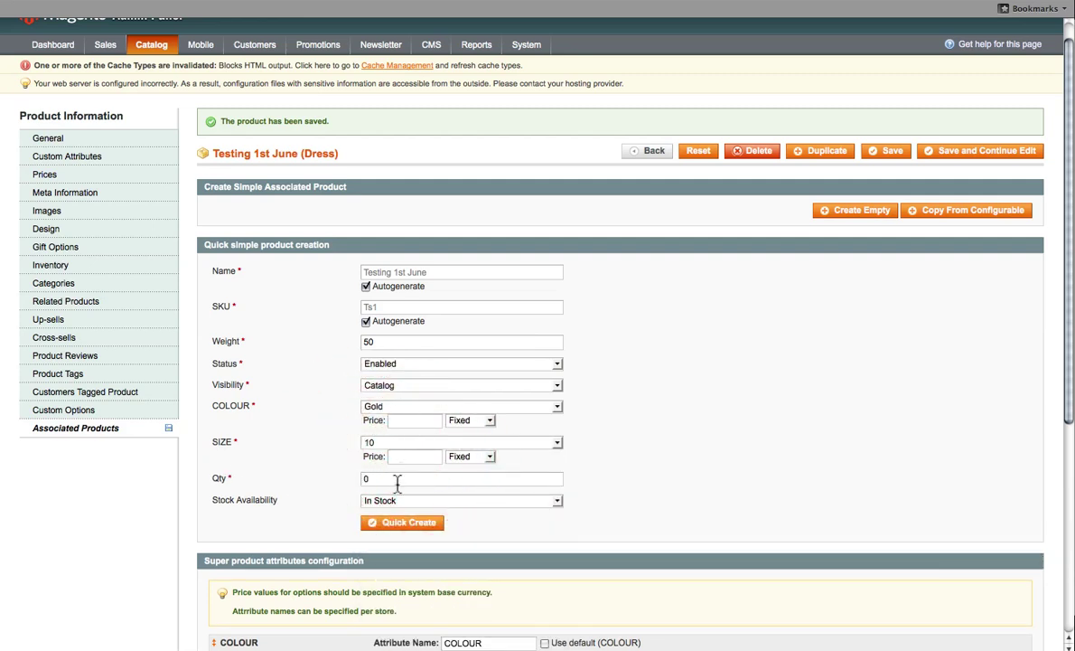
- Set the quantity to 20 and quick-create the Gold size 10 simple product
left_click(299, 484)
double_click(371, 479)
type("20")
left_click(403, 524)
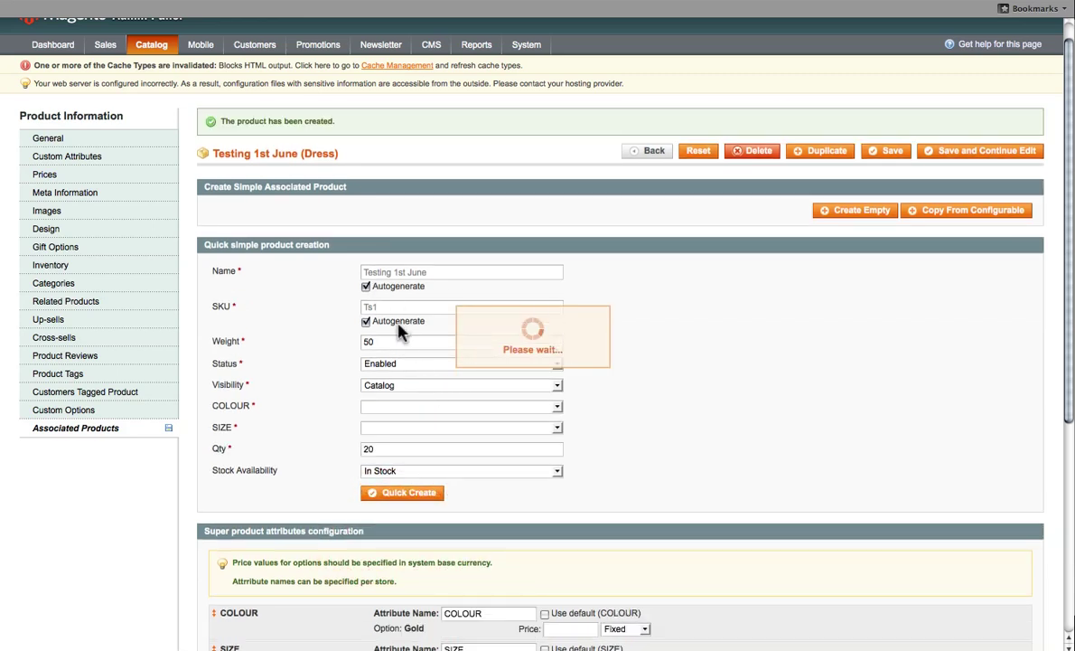
- Check the new associated product in the list, and quick-create another variant with colour Gold and size 12
scroll(380, 406, "down", 3)
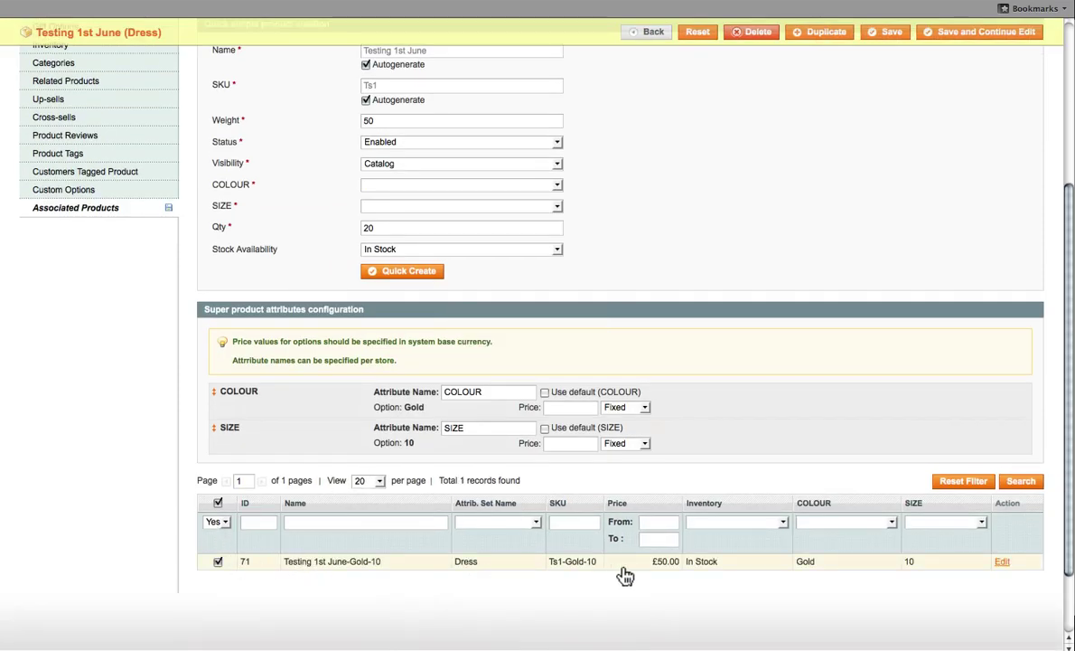
scroll(926, 562, "up", 2)
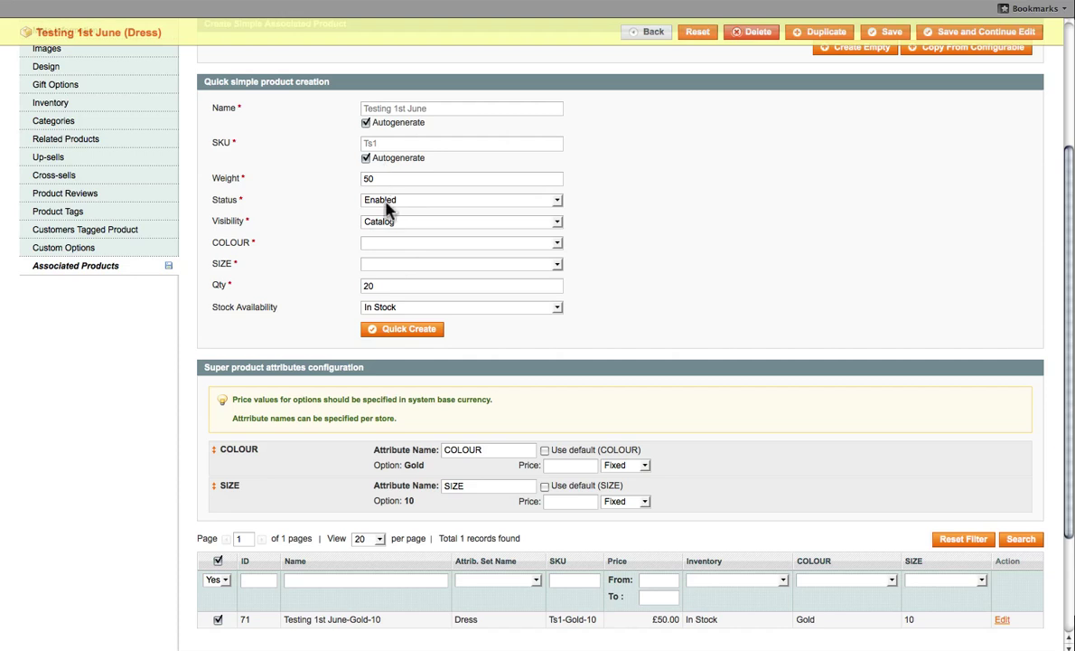
left_click(384, 242)
left_click(387, 276)
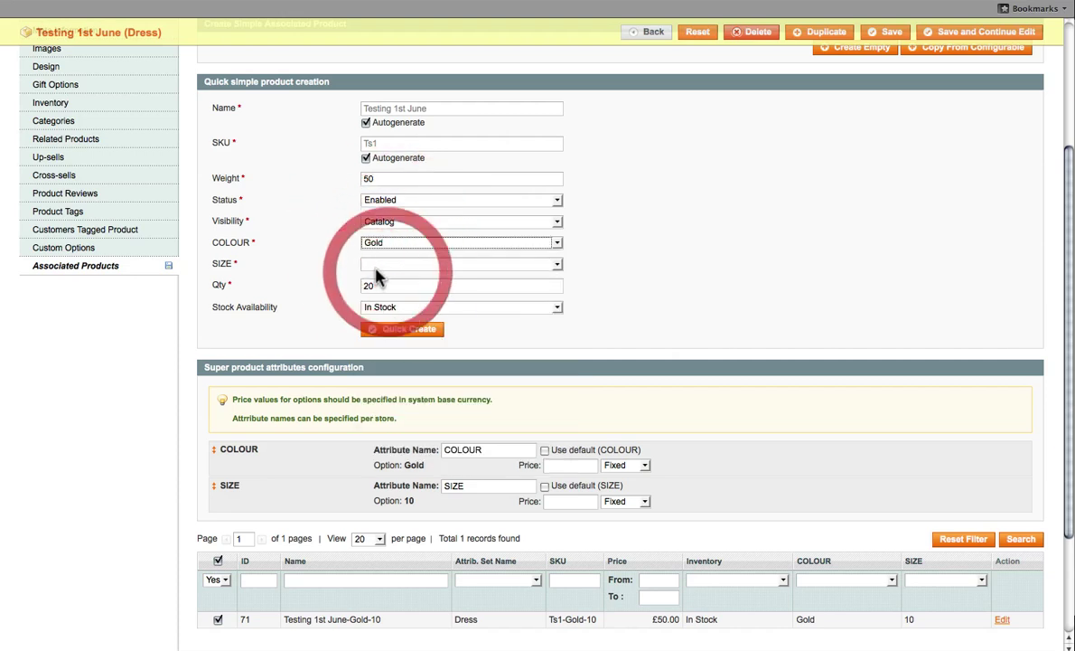
left_click(370, 264)
left_click(382, 298)
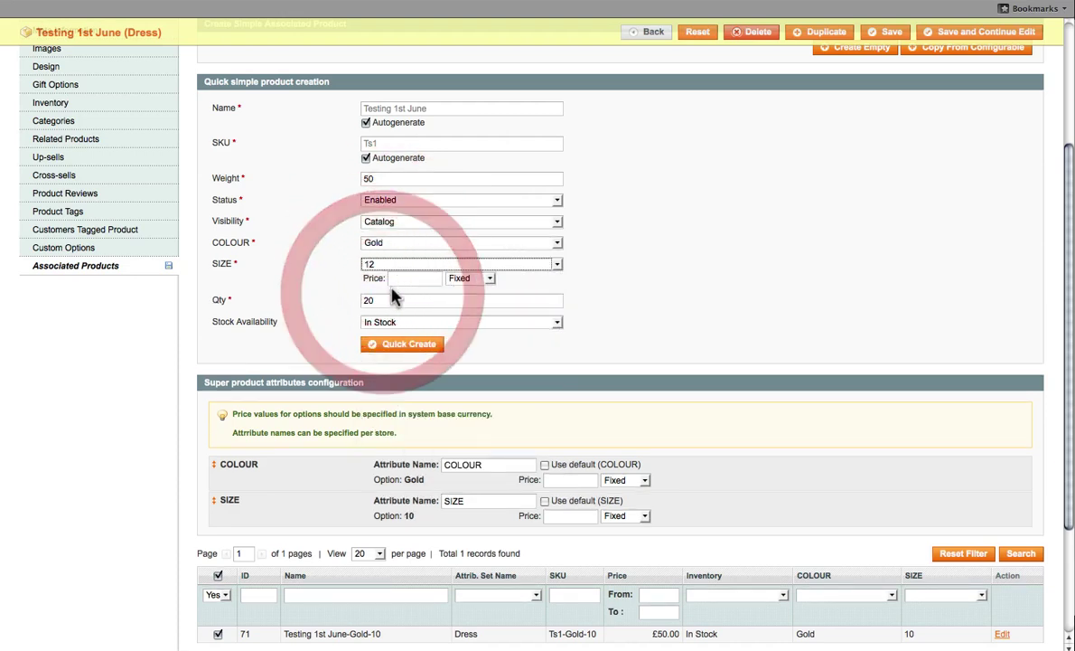
left_click(413, 346)
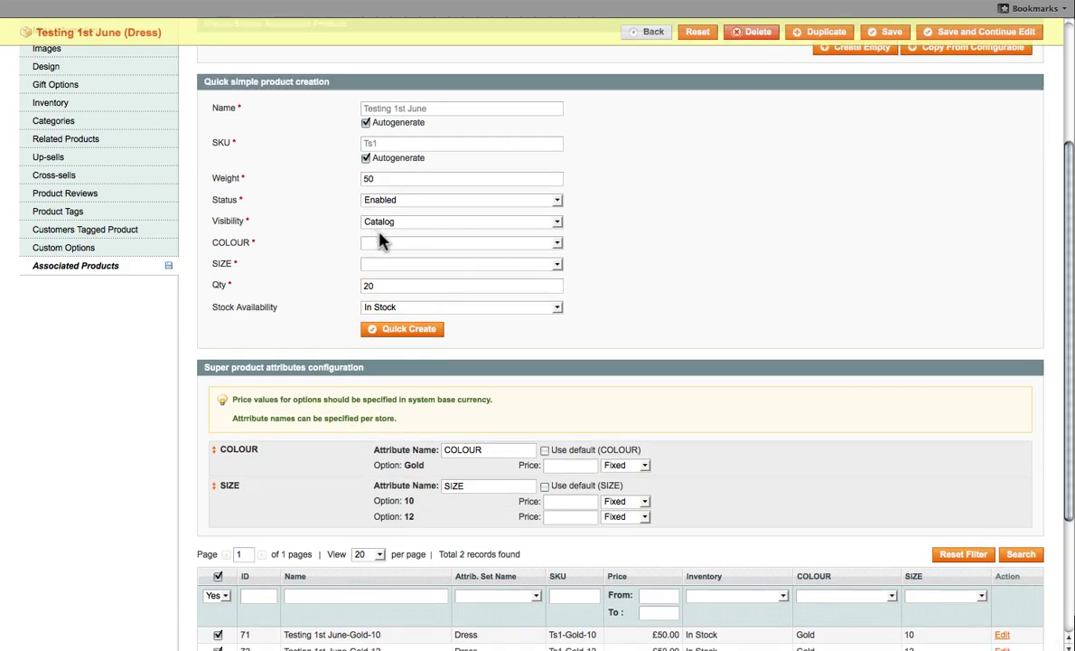
- Quick-create a further simple product variant with colour Gold and size 18
left_click(380, 240)
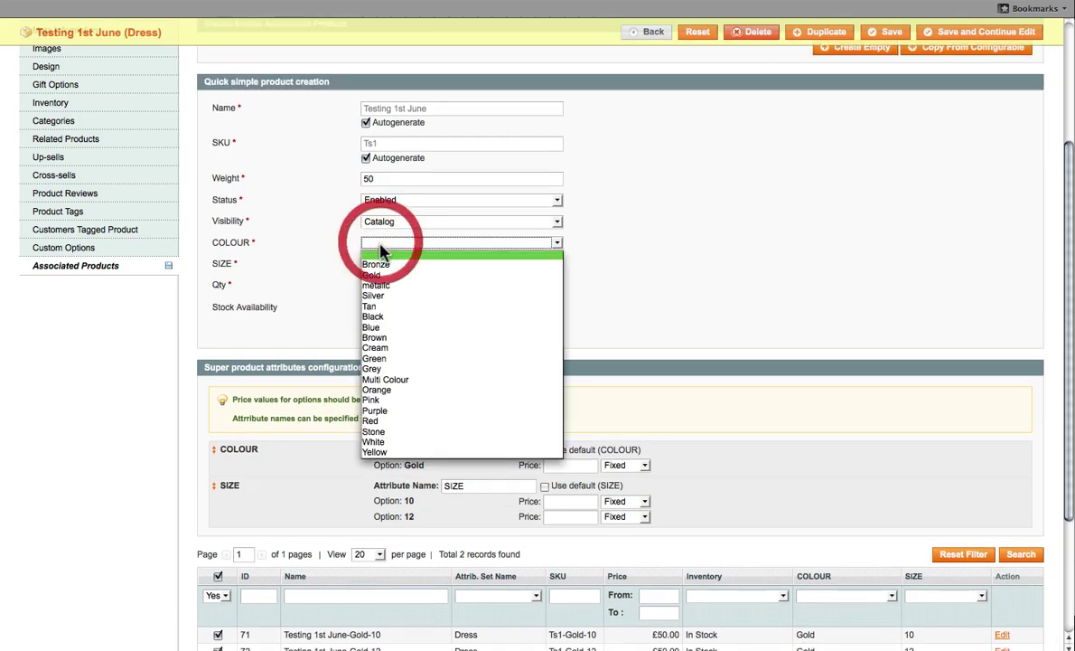
left_click(388, 279)
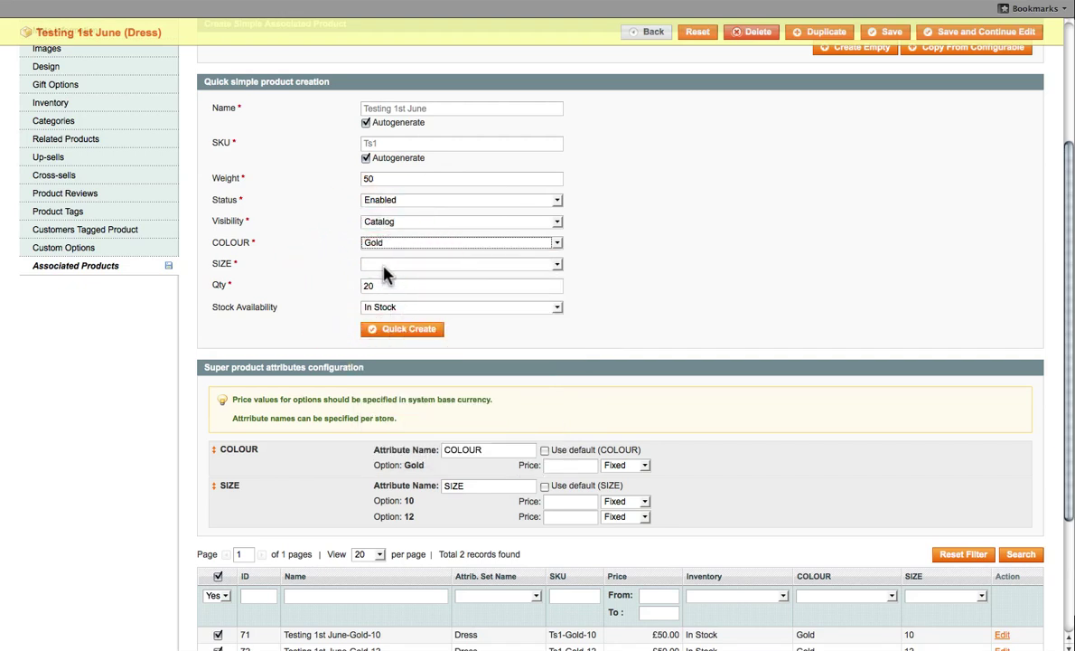
left_click(387, 265)
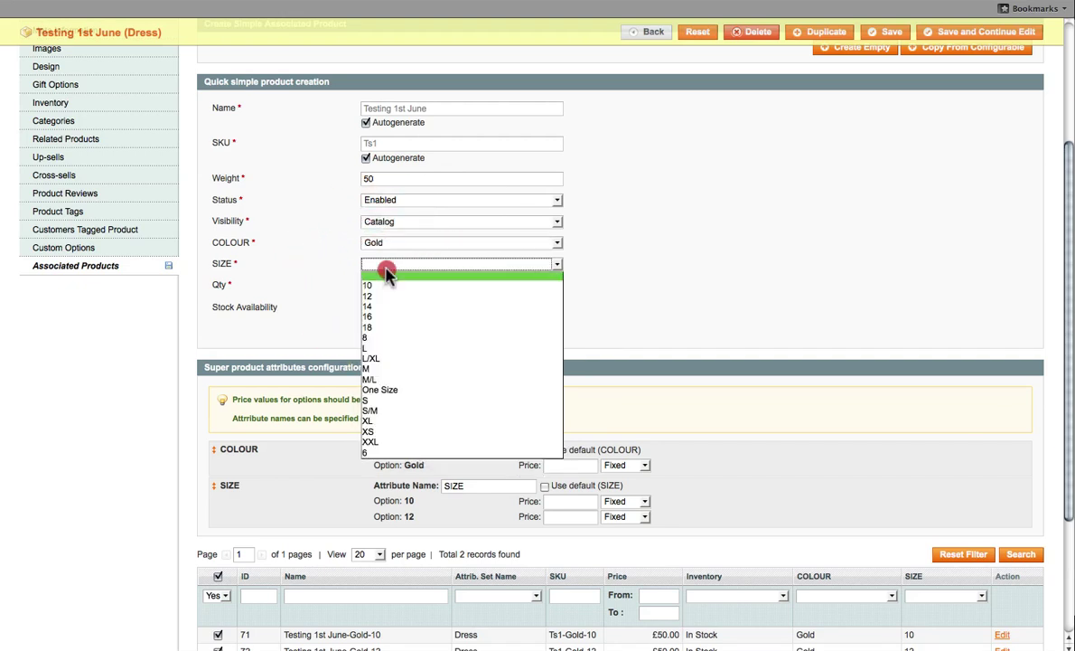
left_click(387, 328)
left_click(424, 348)
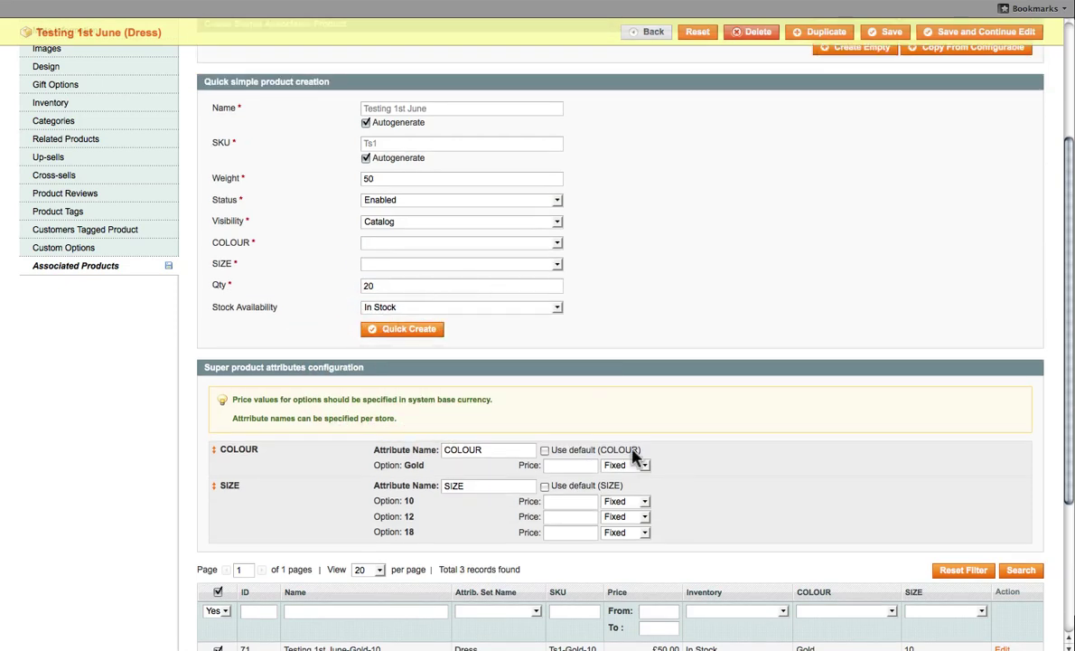
- Quick-create another simple product variant with colour Purple and size S, leaving the option prices empty
scroll(579, 461, "down", 1)
scroll(432, 317, "up", 2)
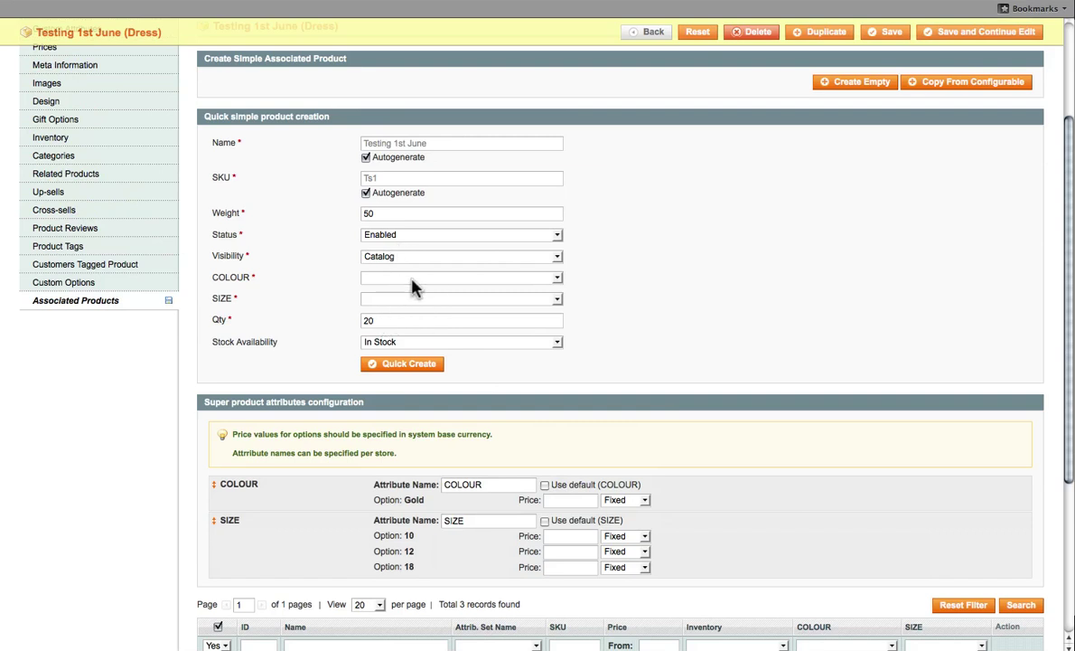
left_click(434, 278)
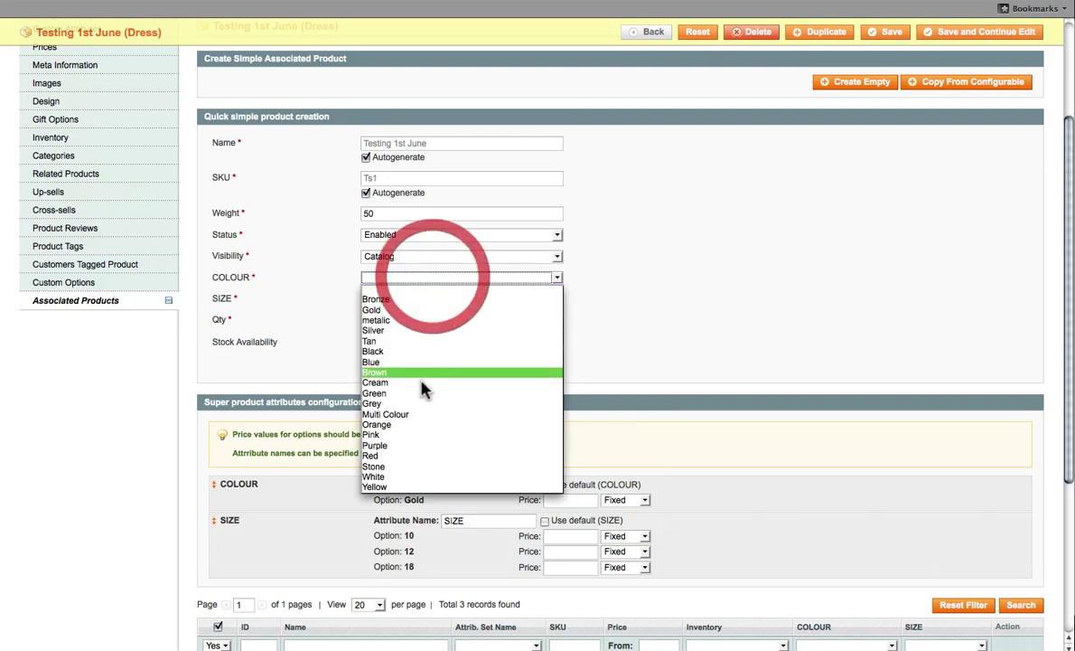
left_click(418, 446)
left_click(398, 313)
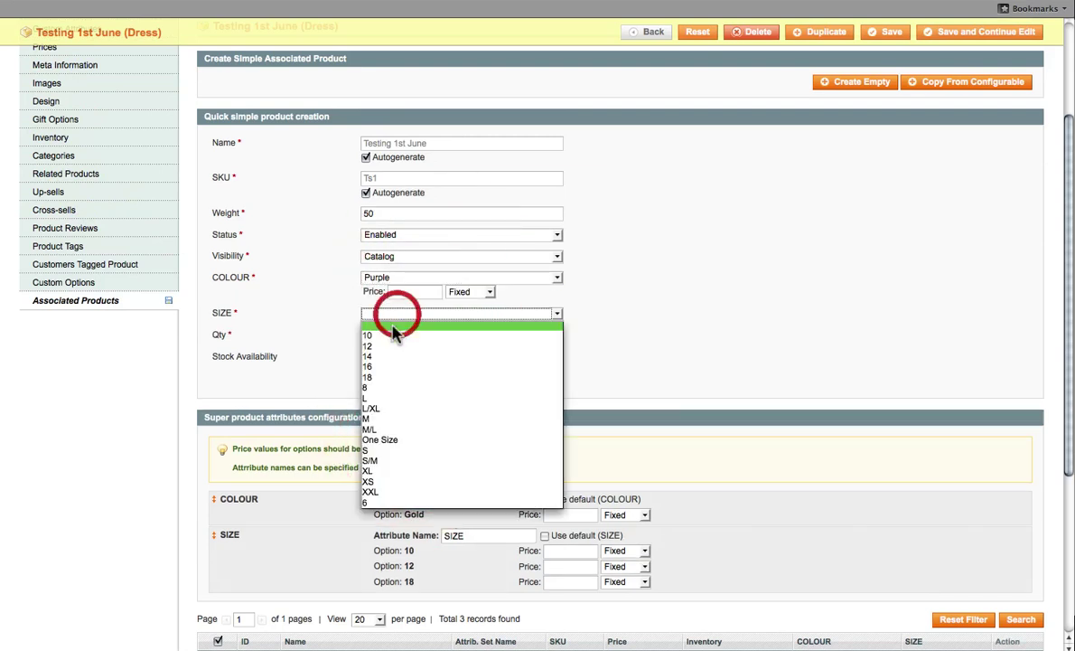
left_click(383, 449)
left_click(388, 394)
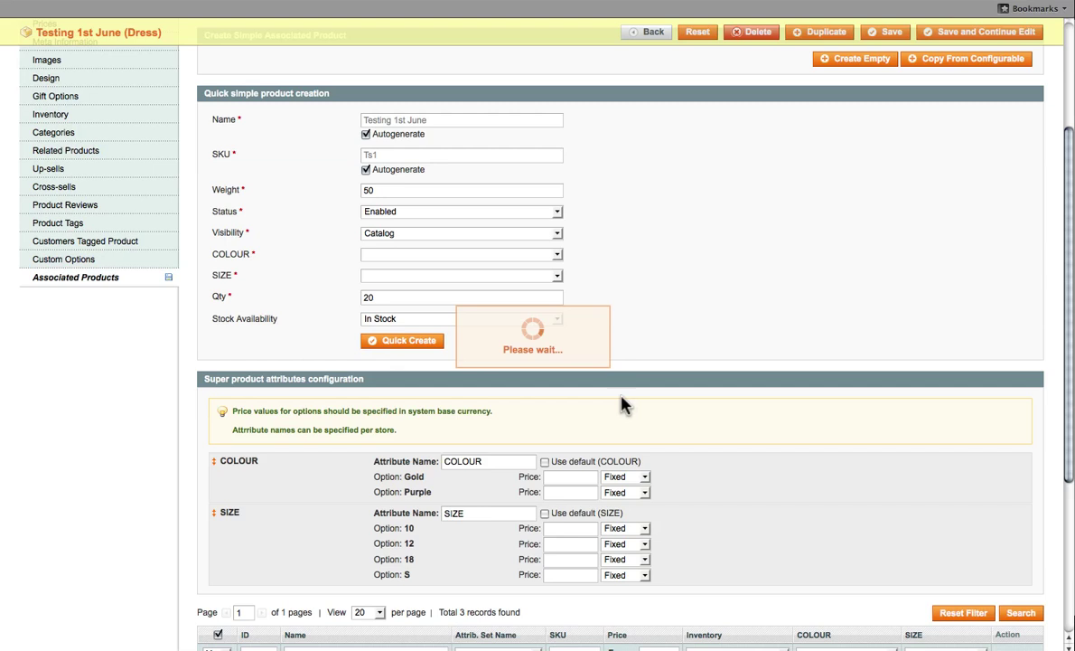
- Review the rows of associated simple products listed under the attribute configuration
scroll(621, 406, "down", 4)
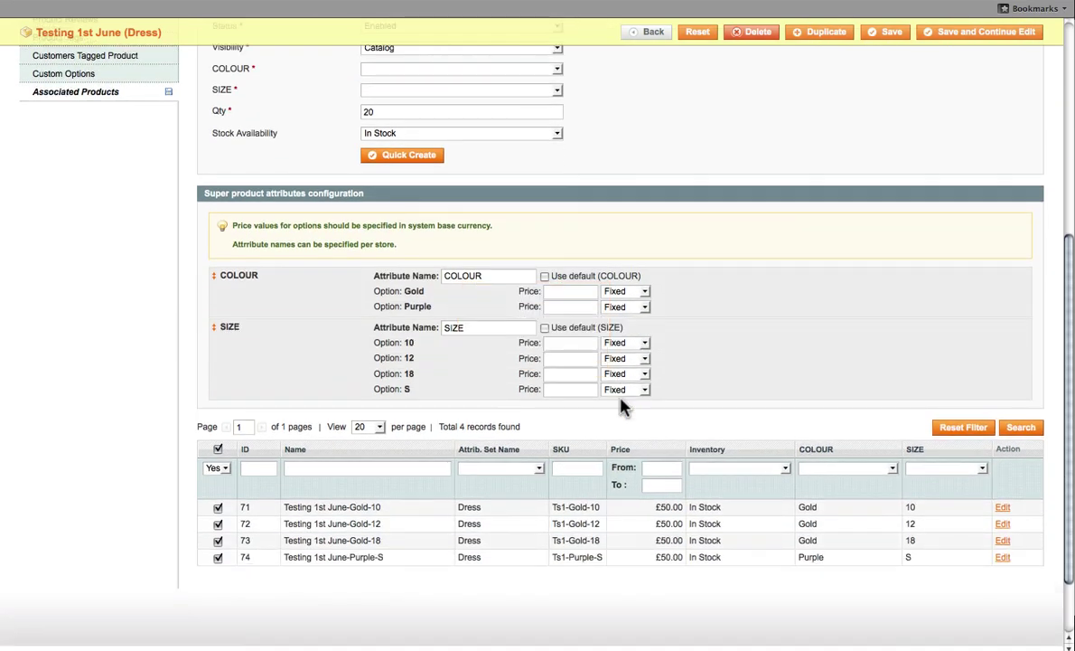
left_click(283, 540)
left_click(249, 506)
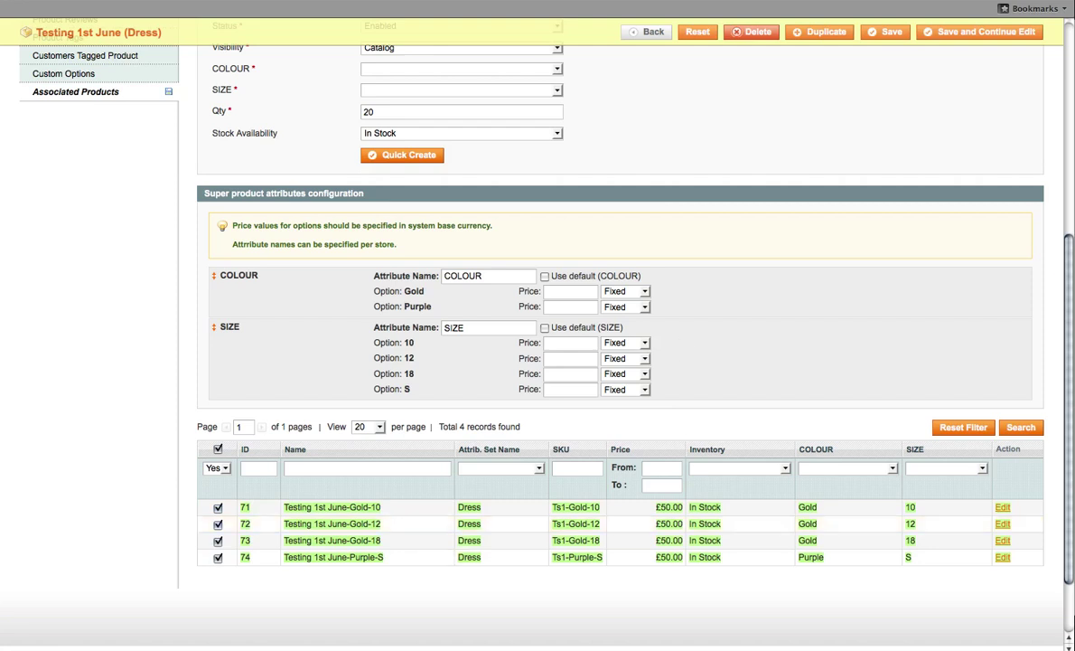
left_click(863, 0)
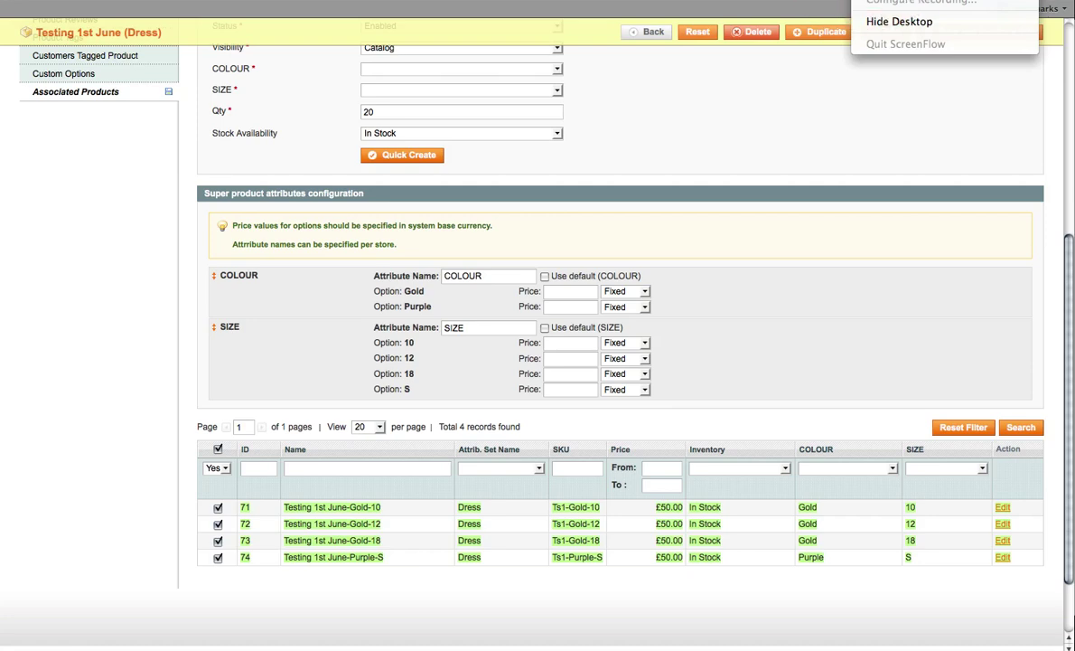
left_click(899, 21)
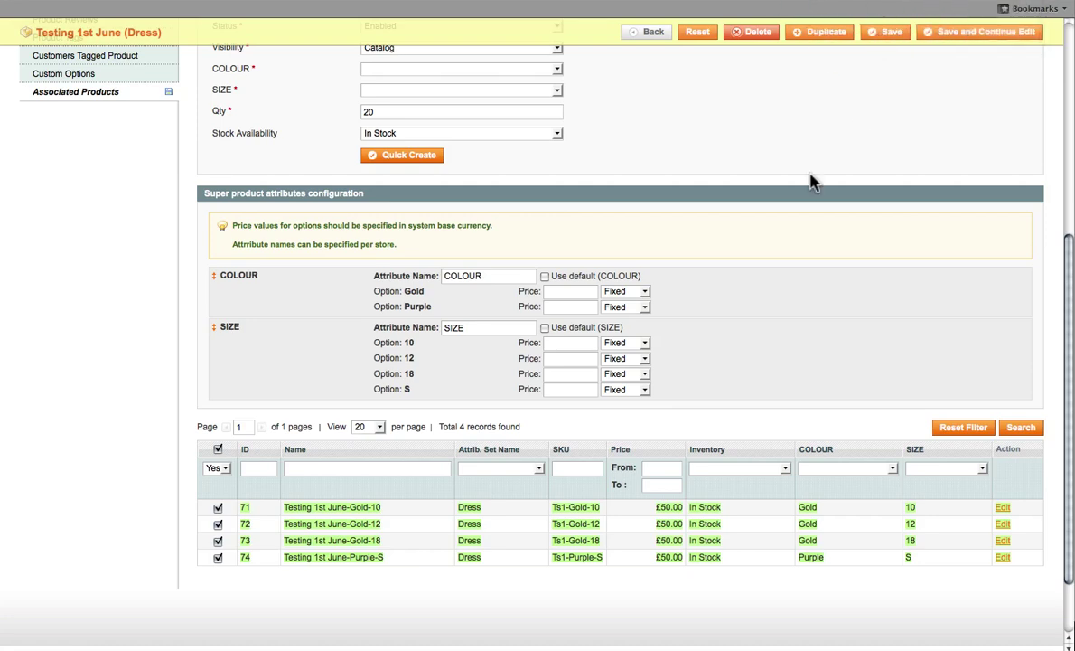
left_click(111, 271)
scroll(353, 288, "up", 3)
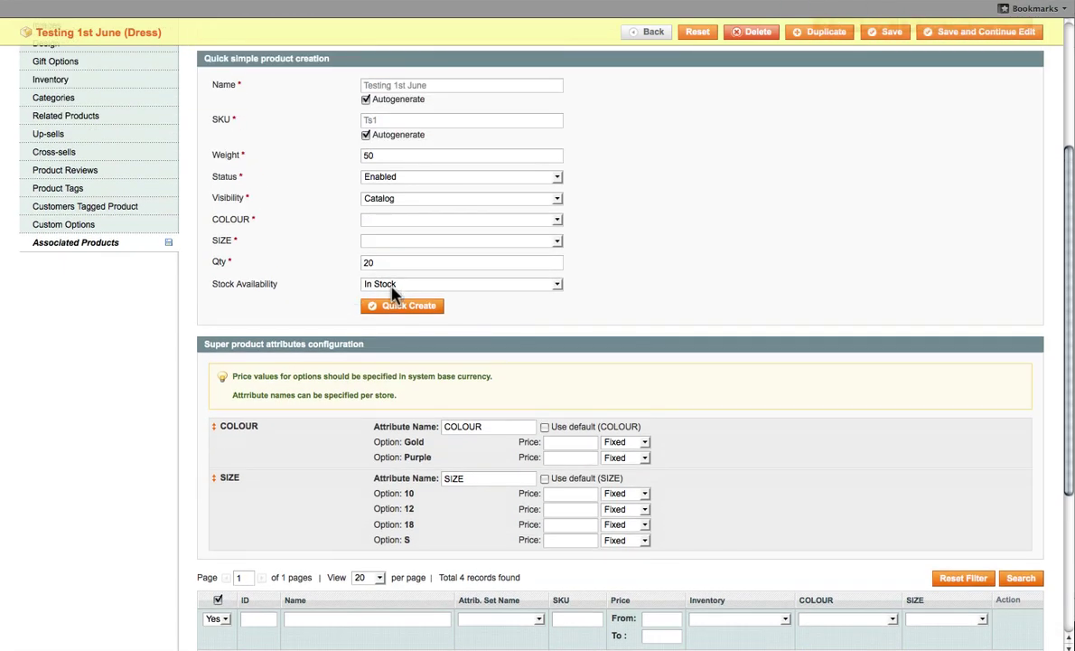
scroll(432, 289, "down", 3)
scroll(378, 318, "up", 1)
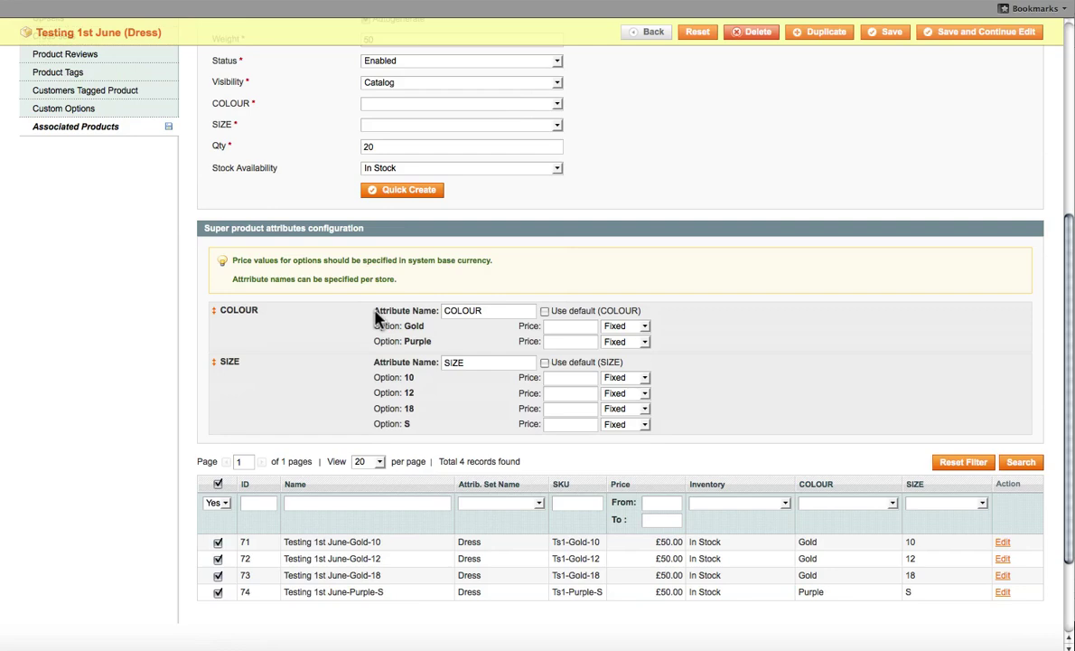
- Save the configurable Dress product together with its associated simple products
scroll(378, 318, "up", 5)
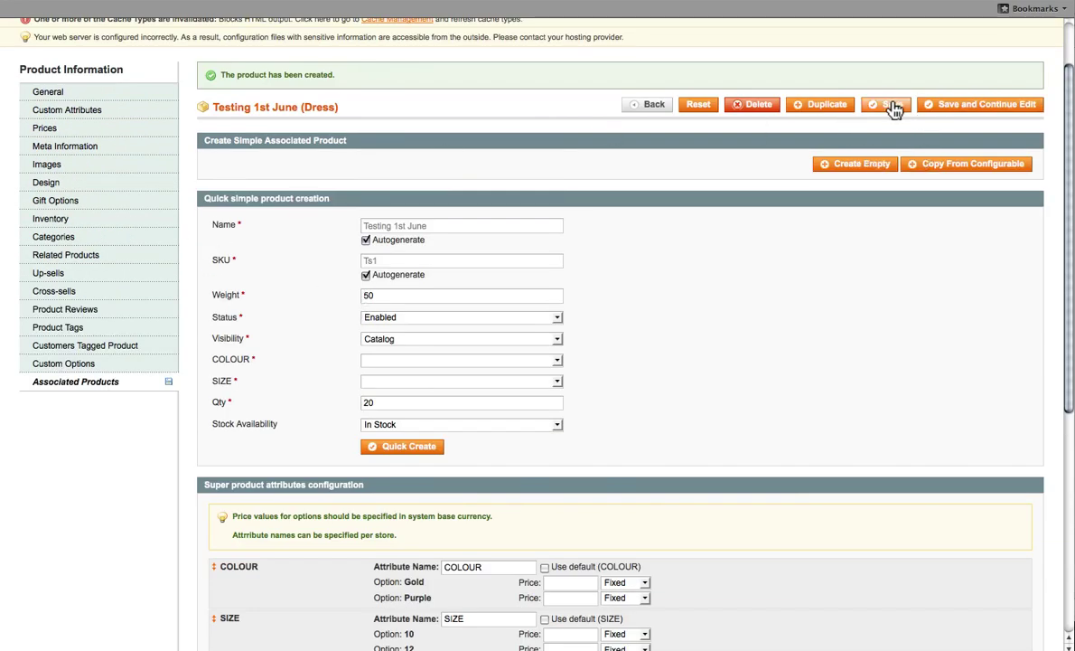
left_click(892, 106)
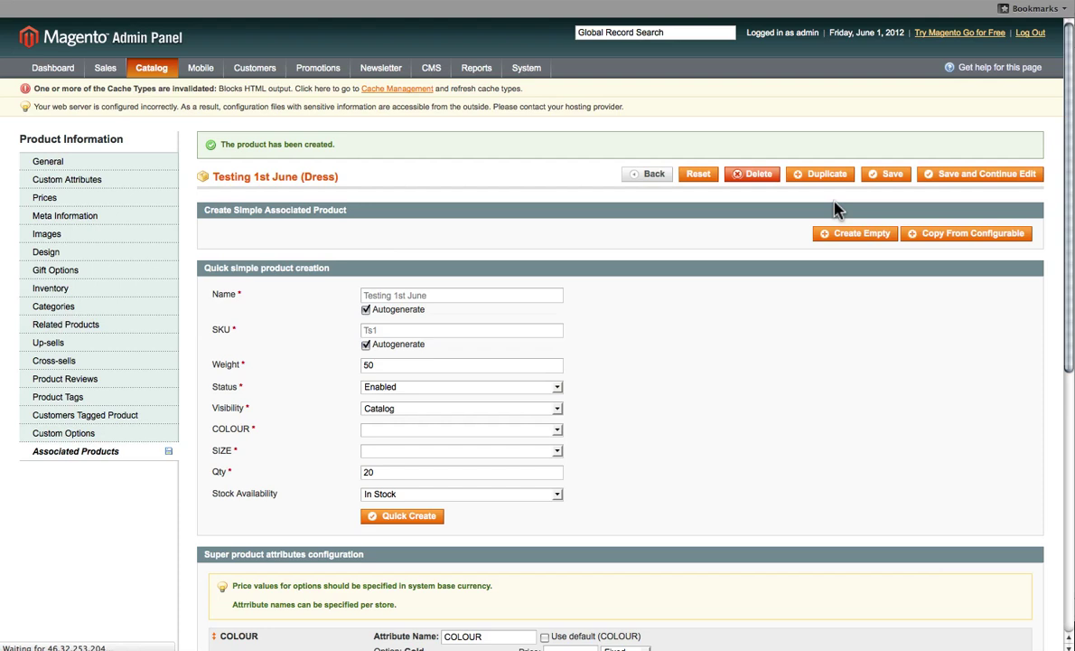
left_click(102, 456)
scroll(506, 381, "down", 7)
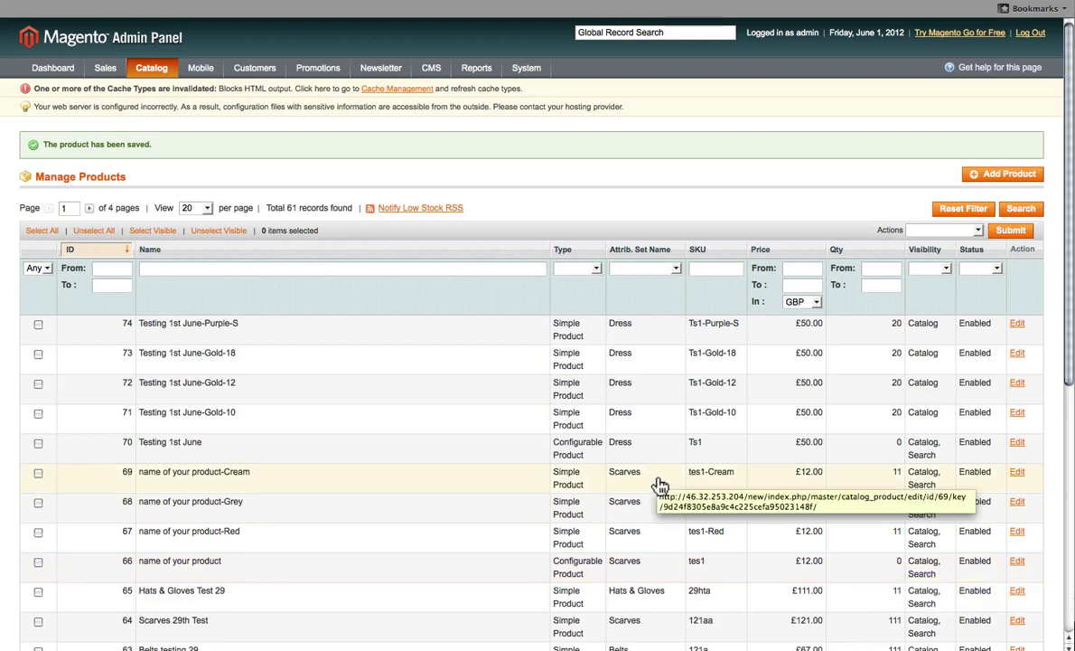
- Filter the product list by the name June and highlight the configurable product's name in the results
left_click(235, 272)
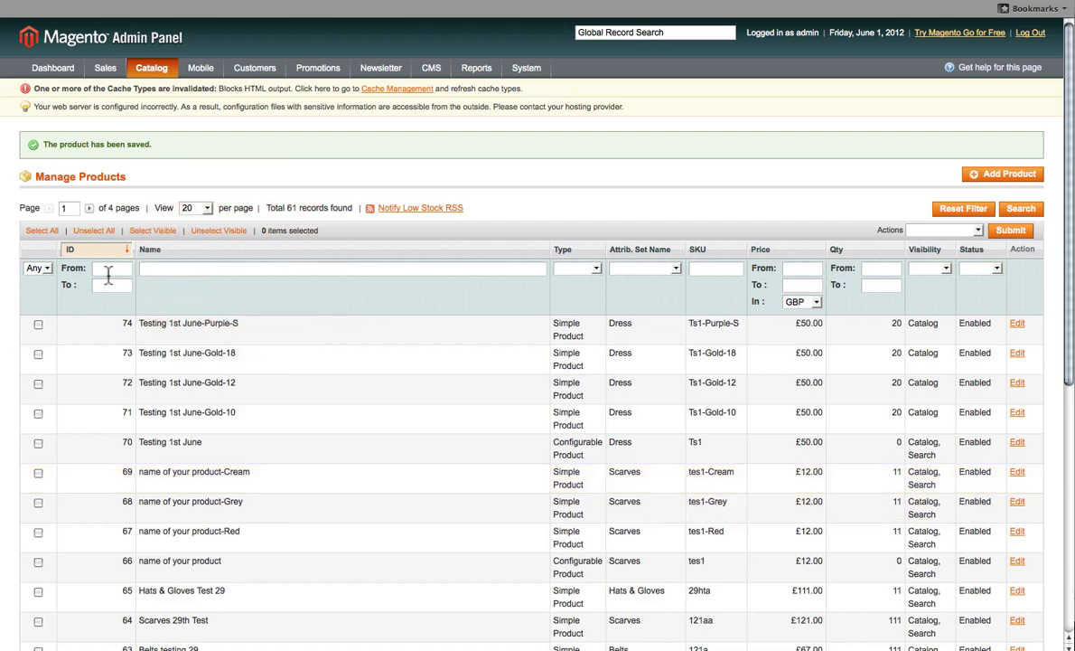
type("test")
double_click(165, 275)
type("June")
left_click(1021, 208)
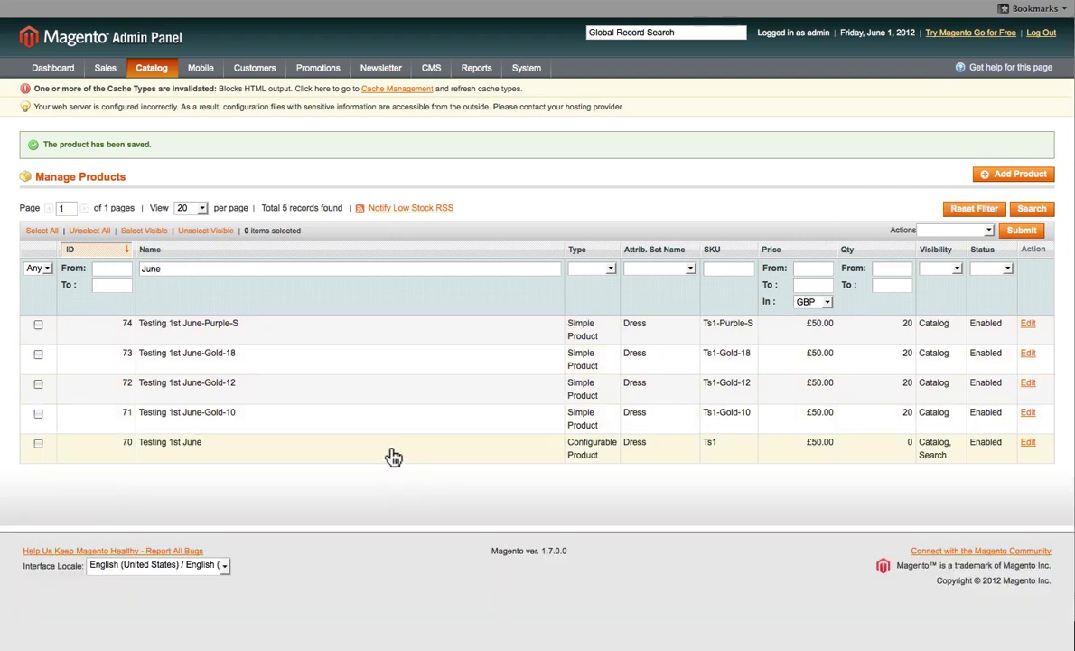
left_click_drag(214, 449, 142, 450)
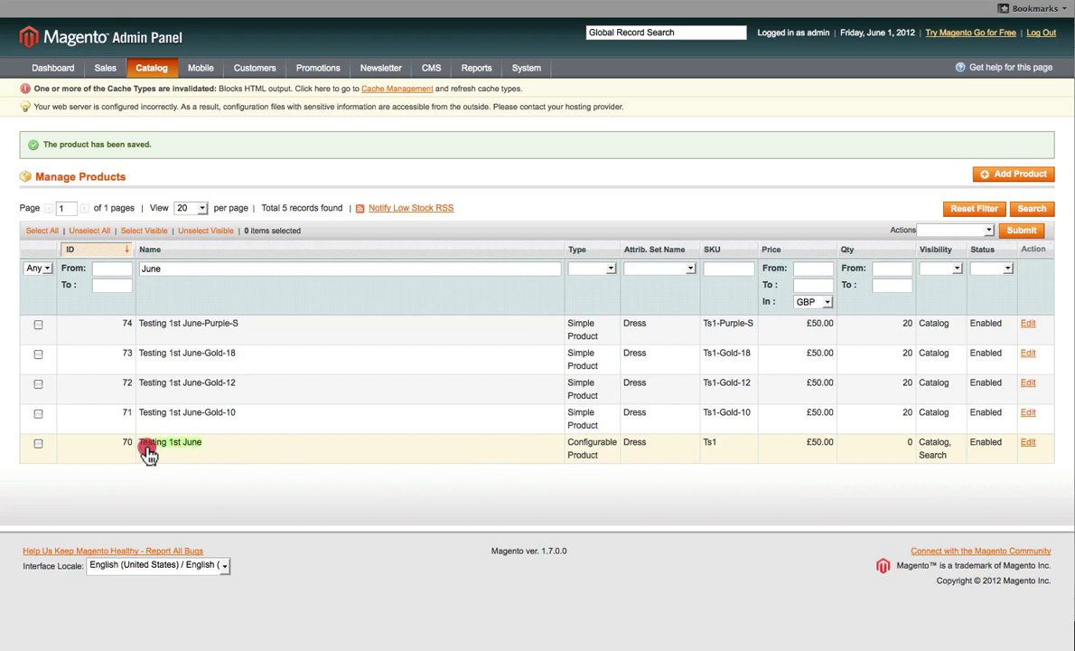